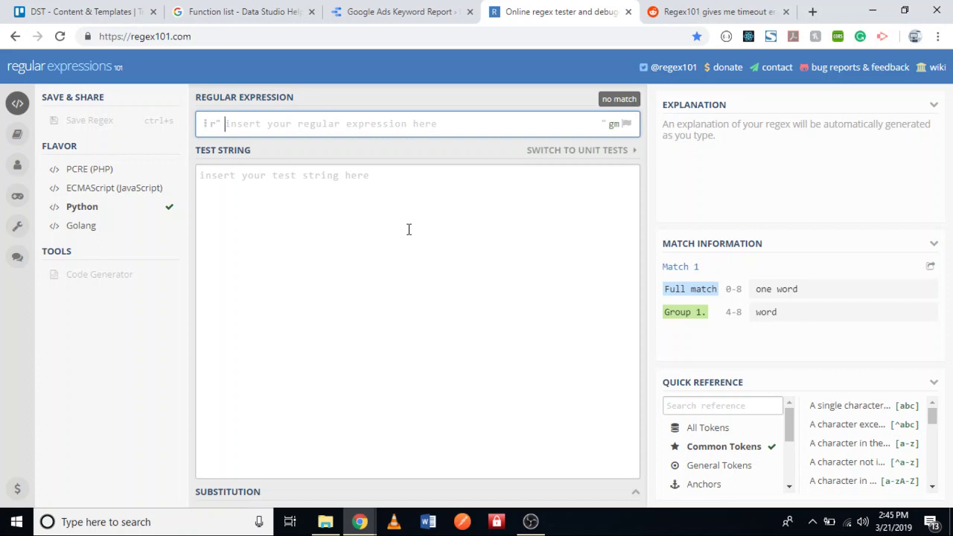
Switch to the Google Ads Keyword Report tab.
left_click(394, 11)
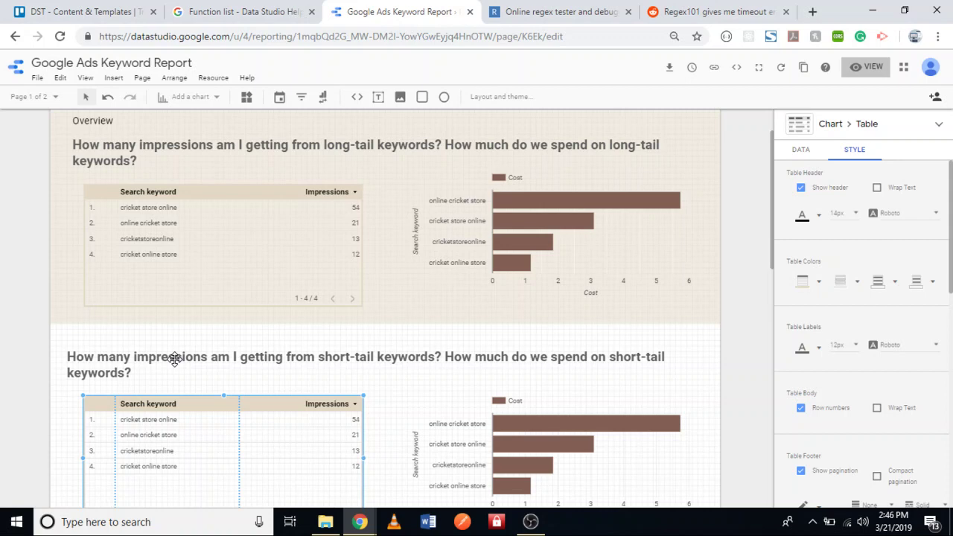
Inspect the long-tail table, short-tail table and cost bar chart, then close the Reddit Regex101 thread.
left_click(236, 248)
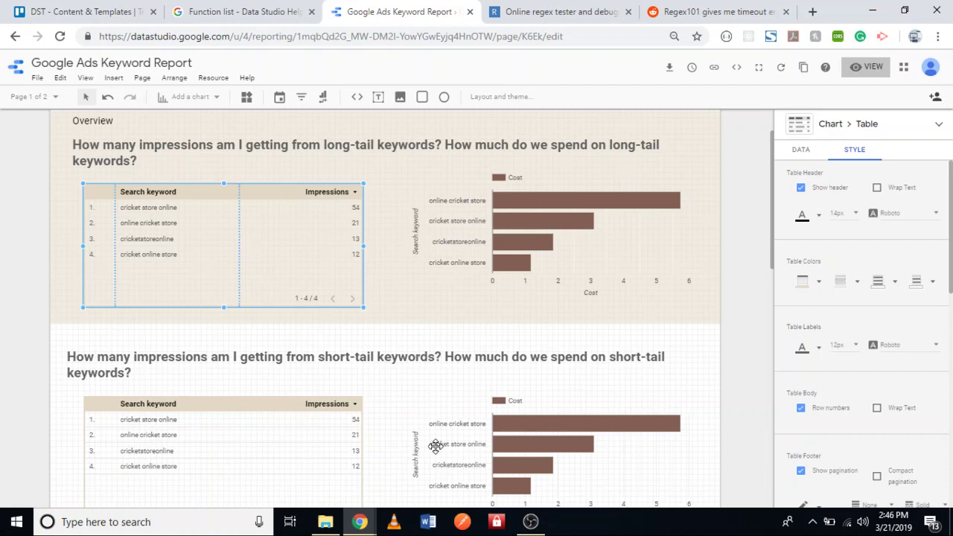
left_click(262, 460)
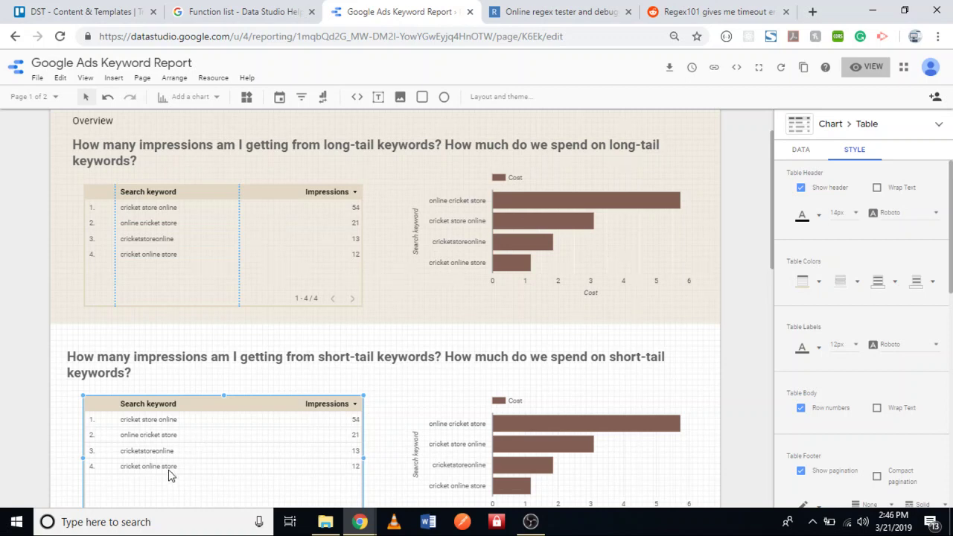
left_click(507, 425)
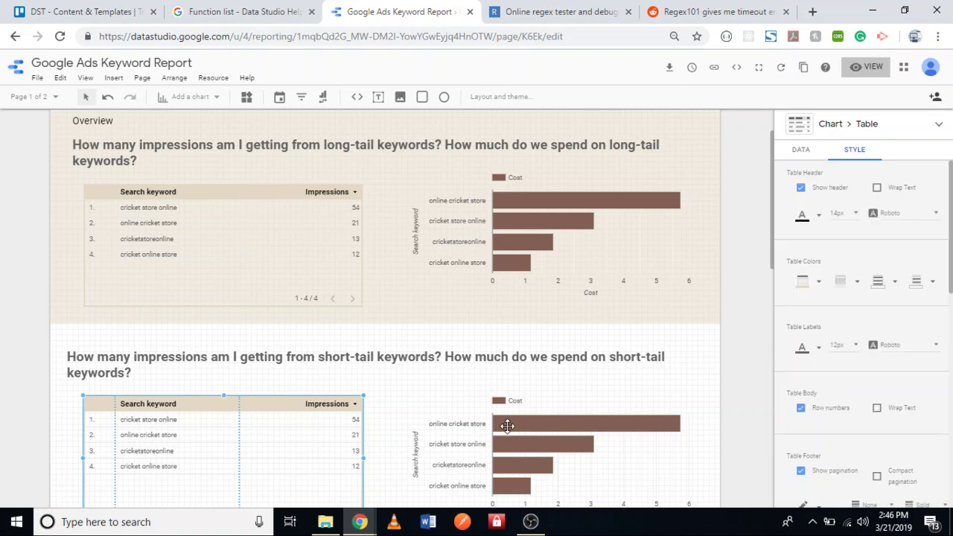
left_click(787, 11)
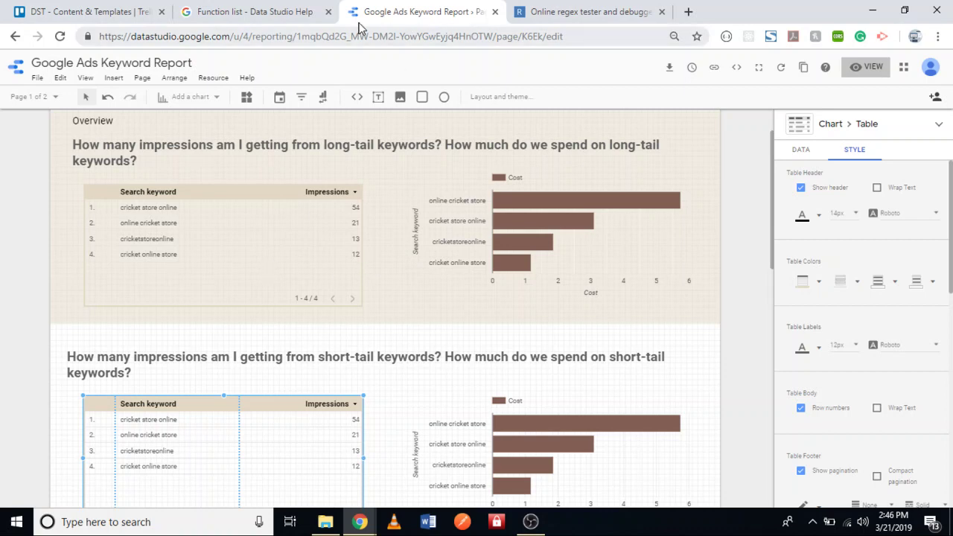
Find REGEXP_MATCH among the text functions in the Data Studio function list and review its syntax.
left_click(275, 19)
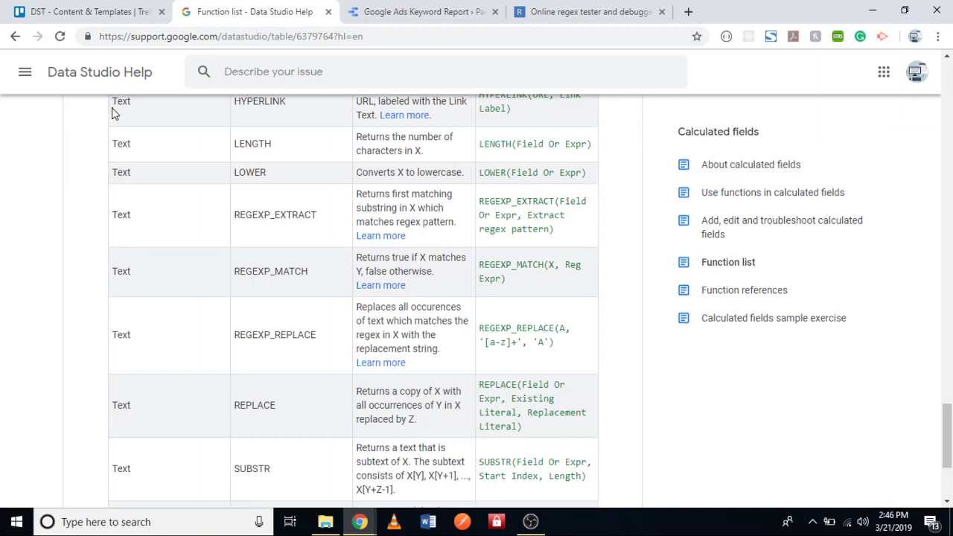
scroll(87, 215, "up", 1)
scroll(87, 215, "up", 5)
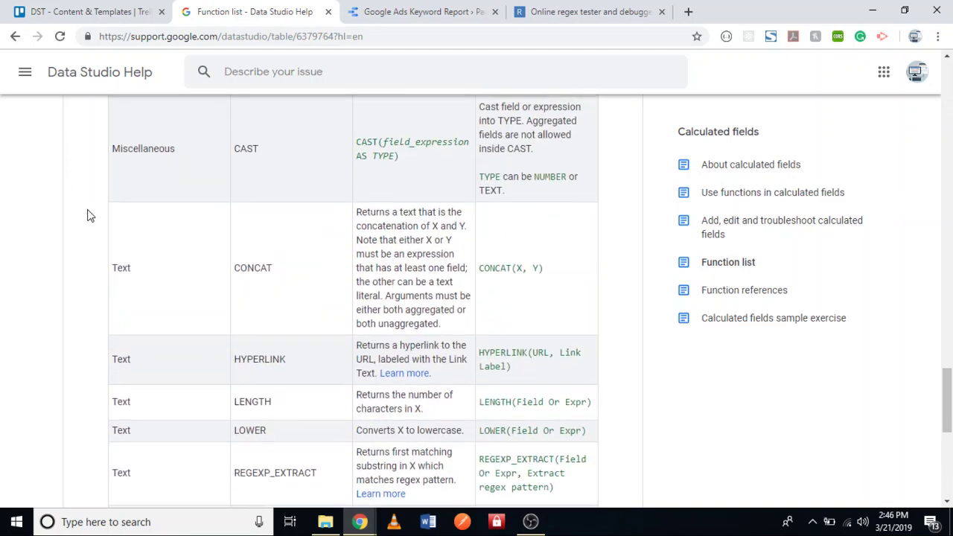
scroll(105, 166, "down", 5)
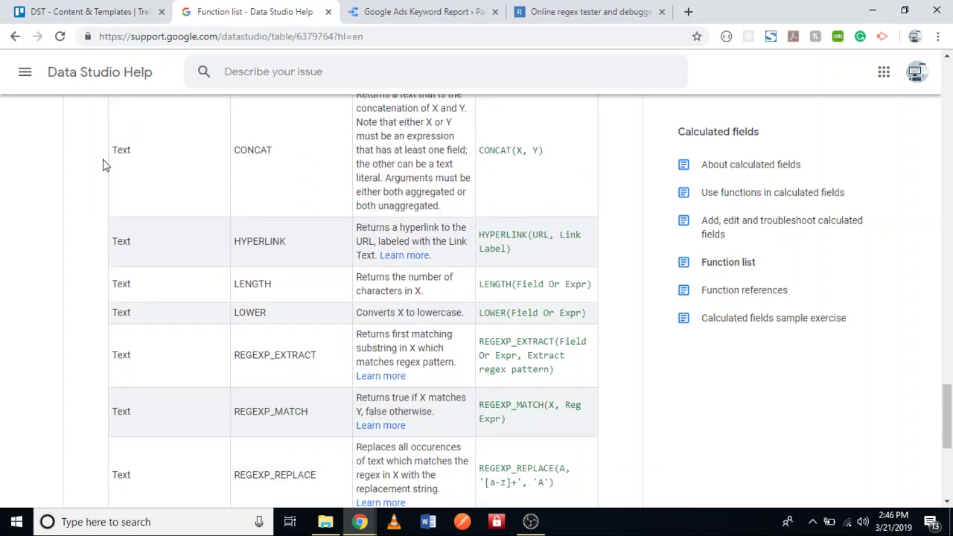
scroll(105, 161, "down", 1)
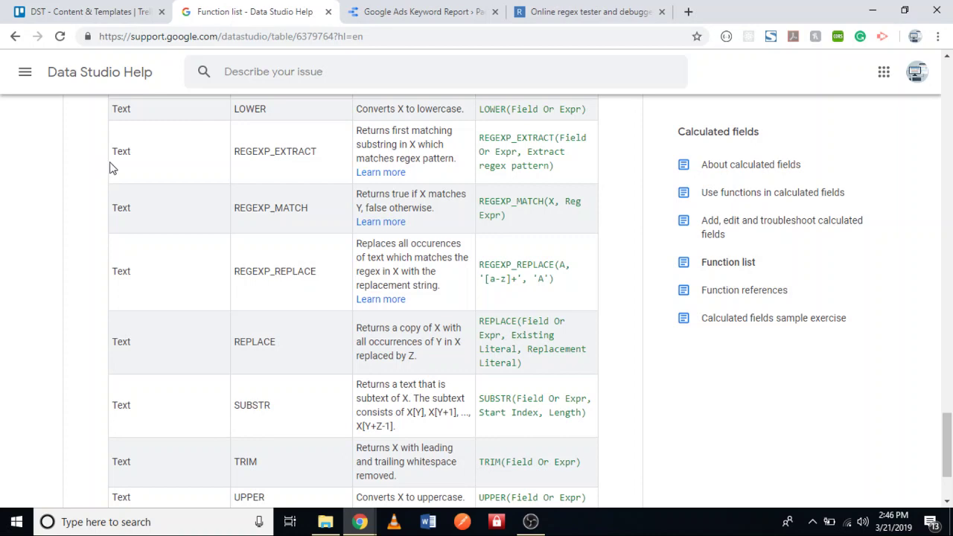
left_click_drag(234, 208, 310, 209)
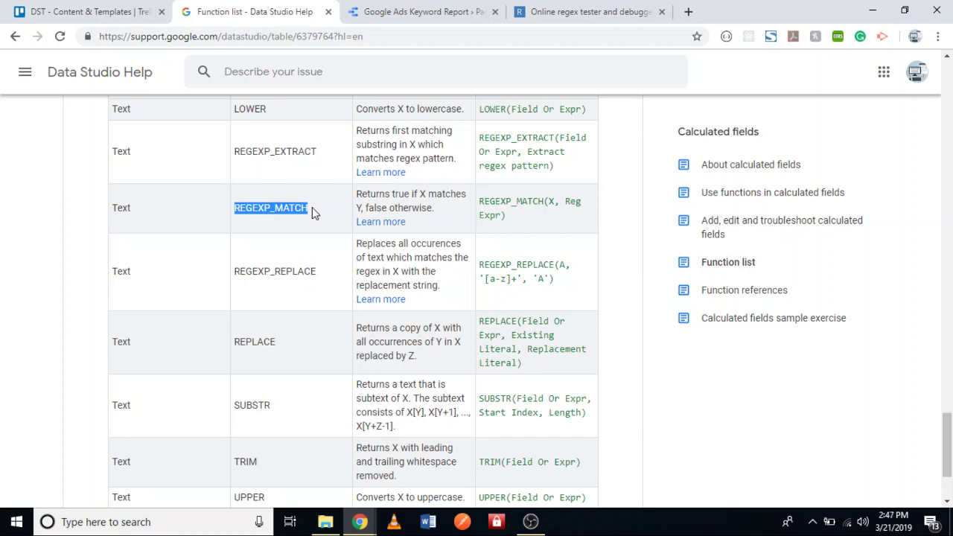
left_click(263, 210)
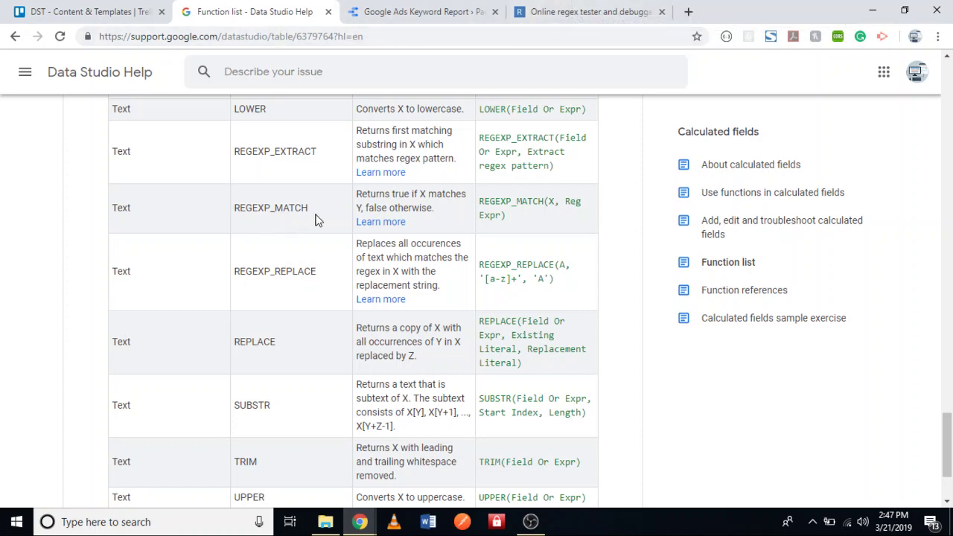
Enter the pattern ^([a-zA-Z\d]+\s?\b){1,2} in regex101's Regular Expression field.
left_click(557, 7)
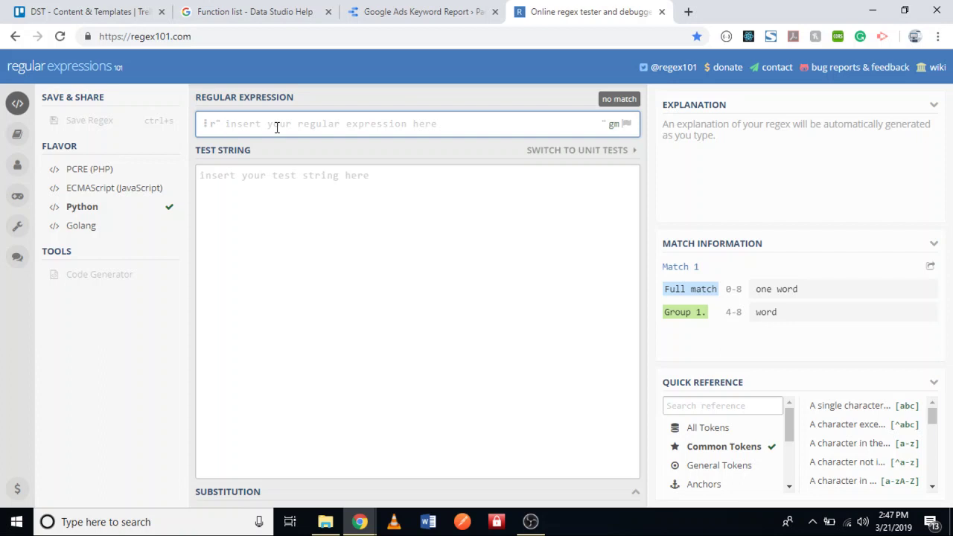
type("^")
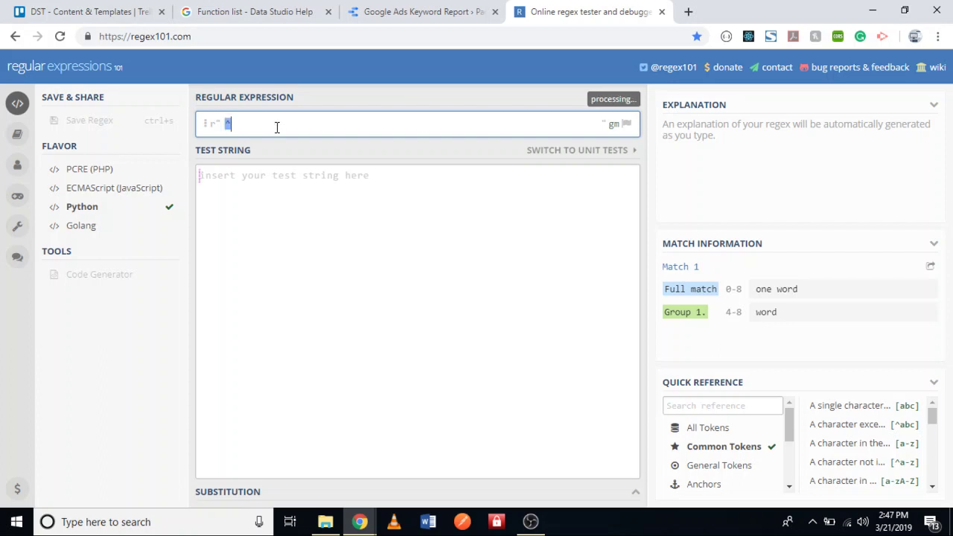
type("()")
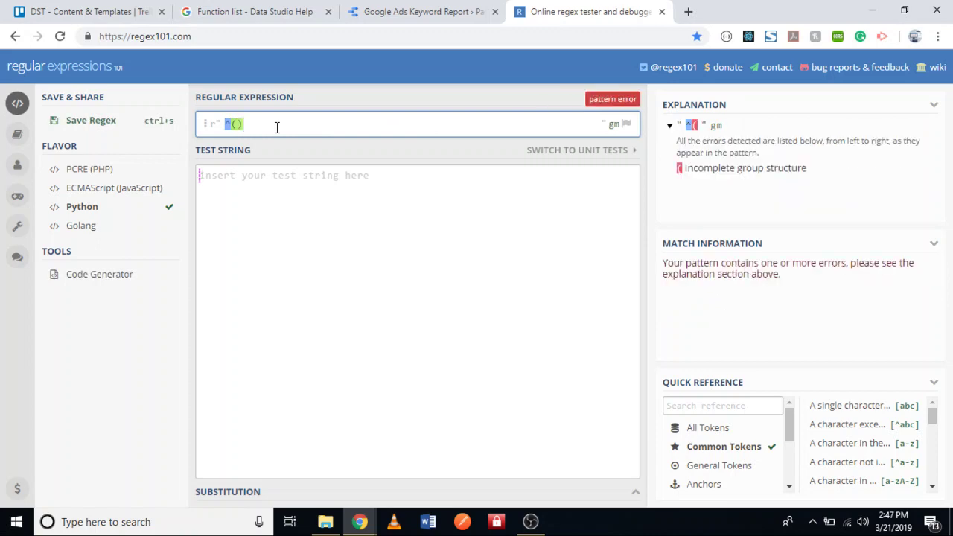
type("[")
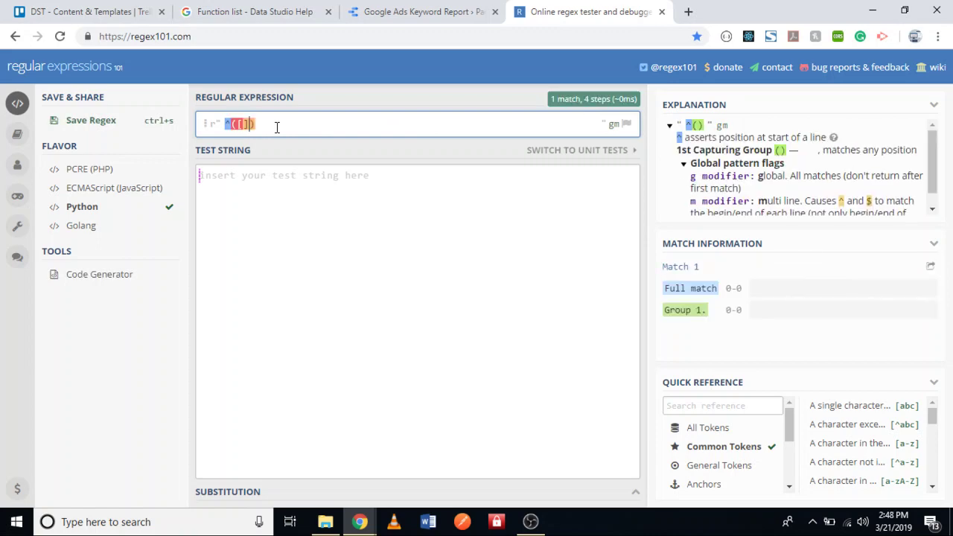
type("a-z")
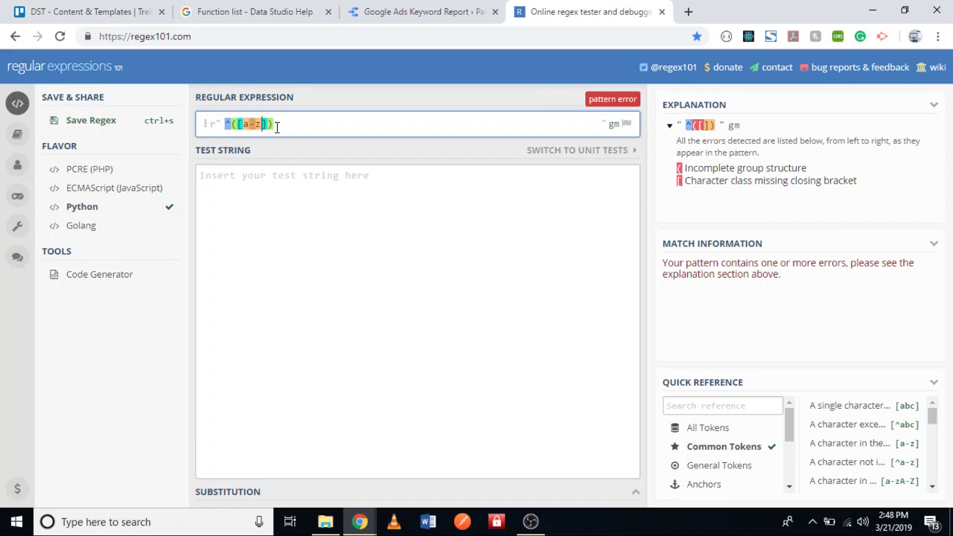
type("A-")
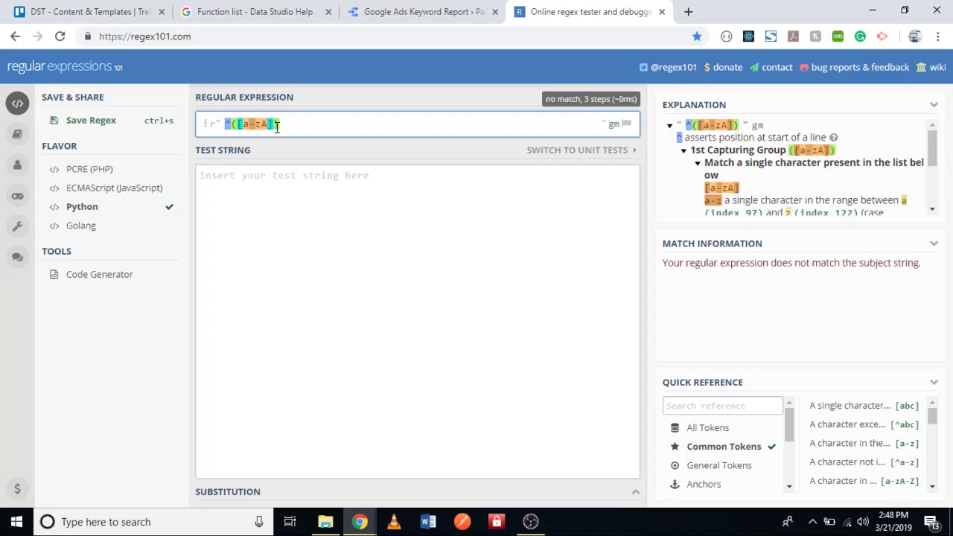
type("Z")
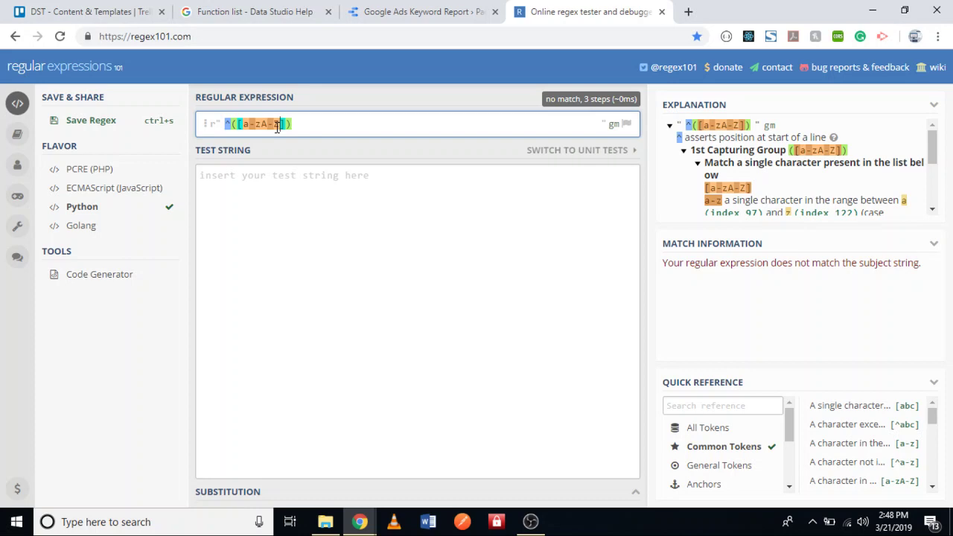
type("\\d")
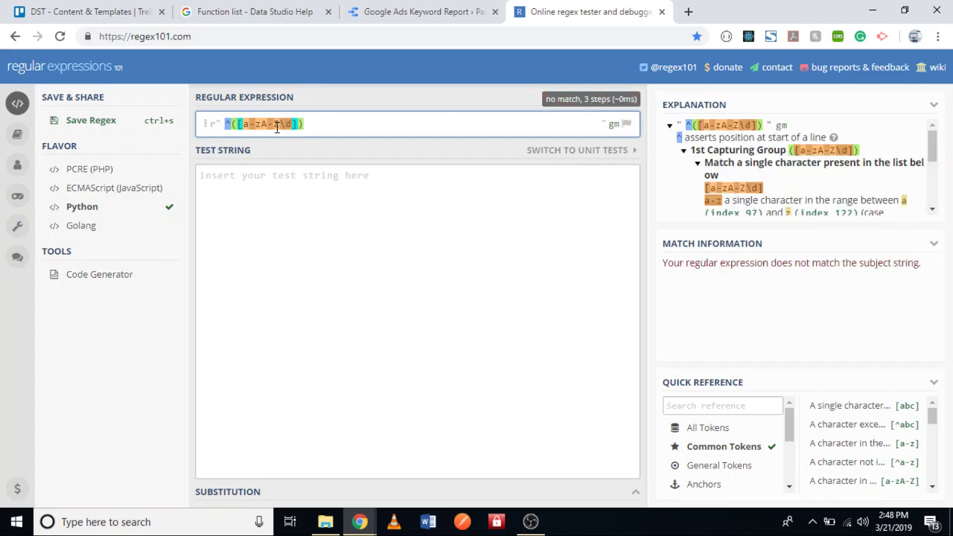
key("End")
type("+")
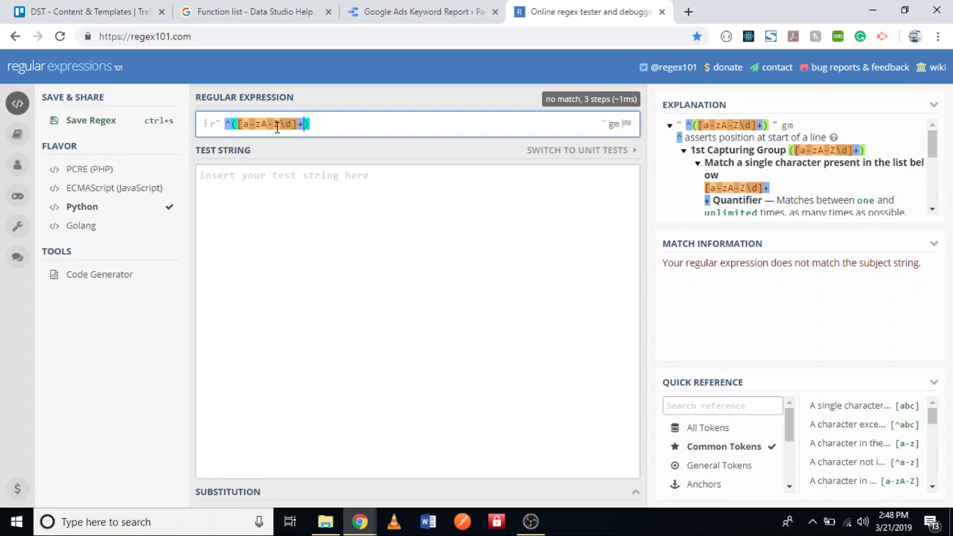
type("\\s")
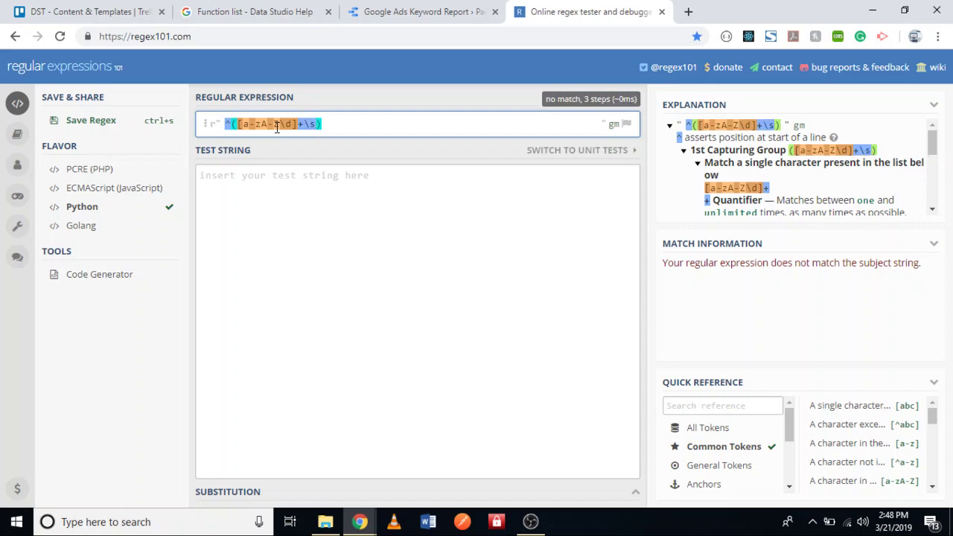
type("?")
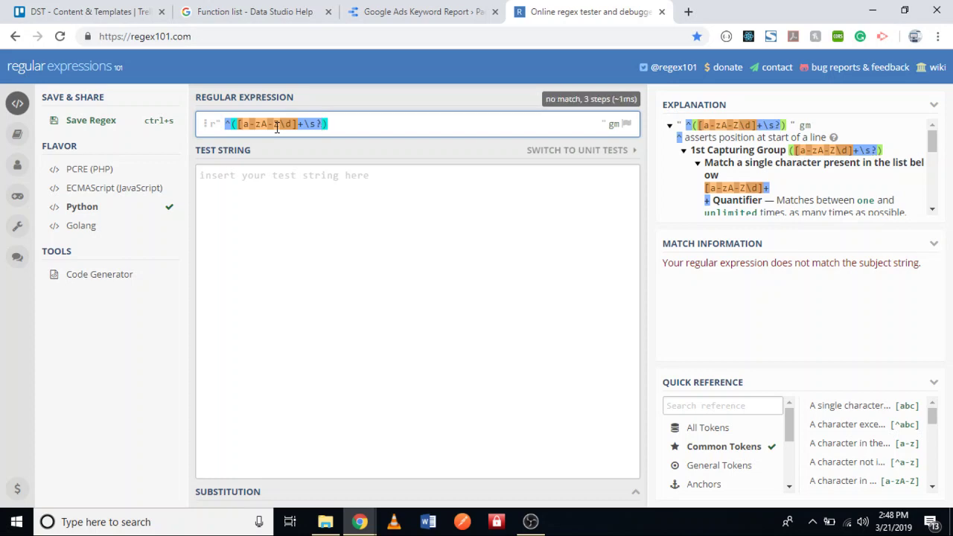
type("\\b")
key("Right")
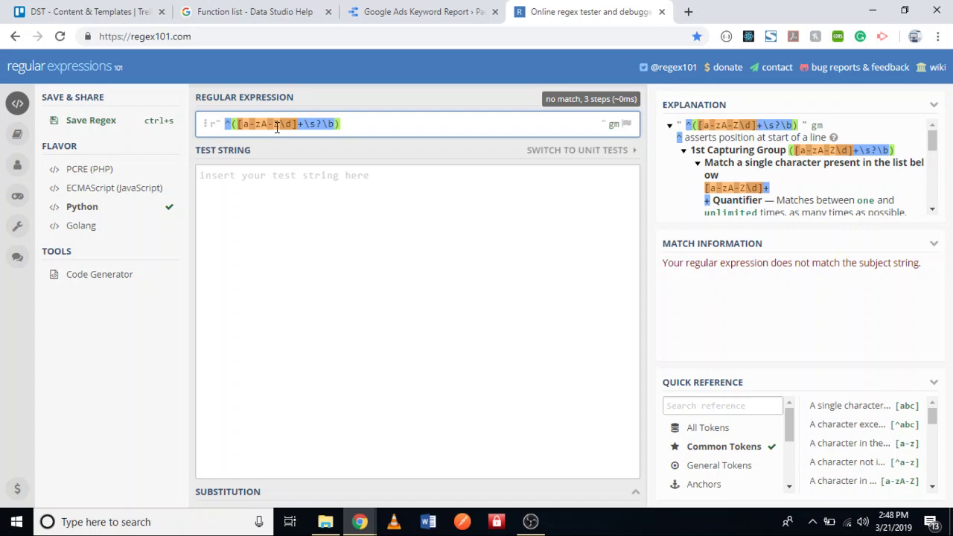
type("{}")
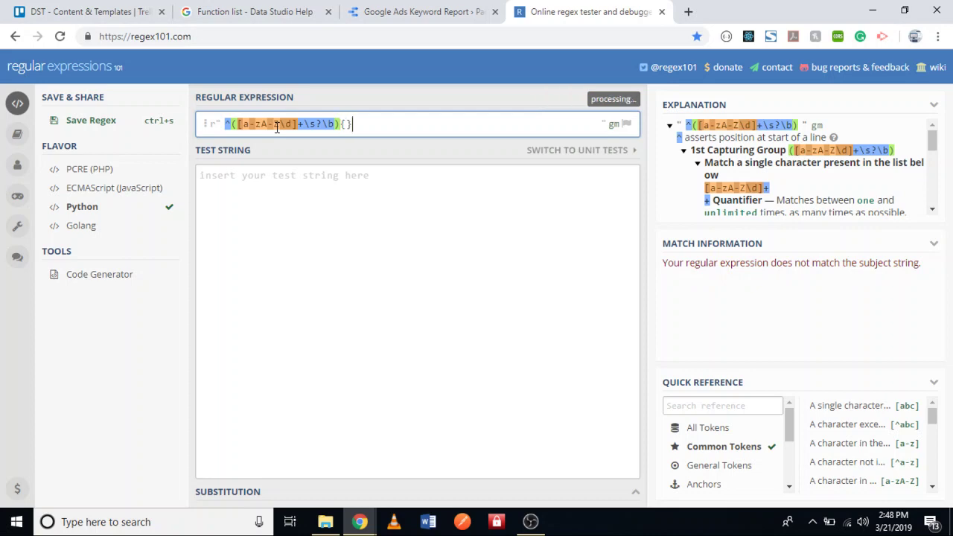
type("1,2")
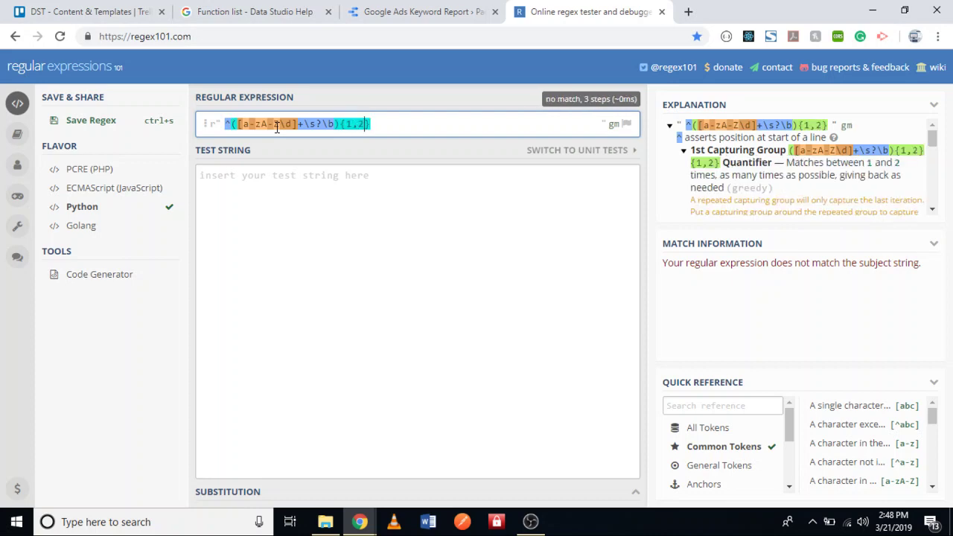
left_click(383, 125)
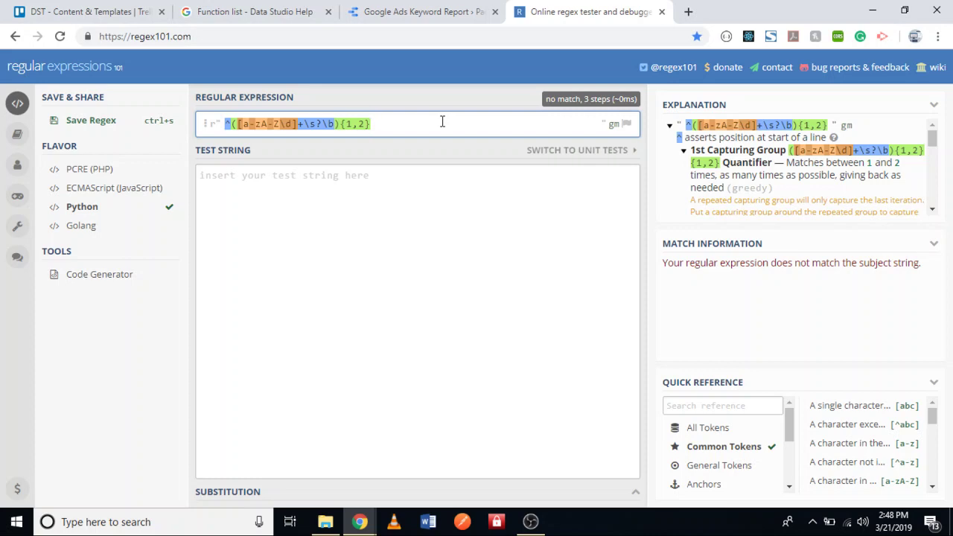
Append $ to the pattern and confirm it finds no match in the test string 'test word third'.
type("$")
left_click(338, 178)
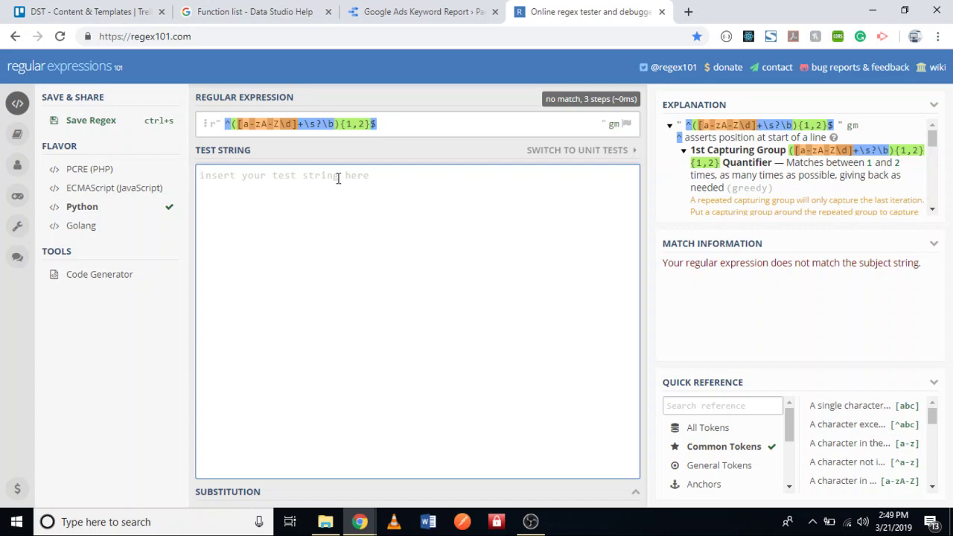
type("test")
type("word")
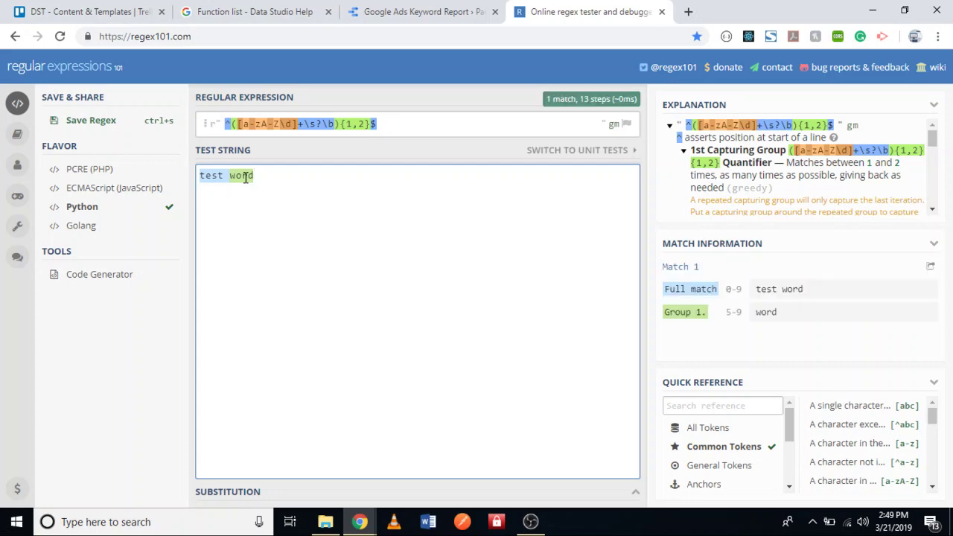
mouse_move(205, 176)
type("t")
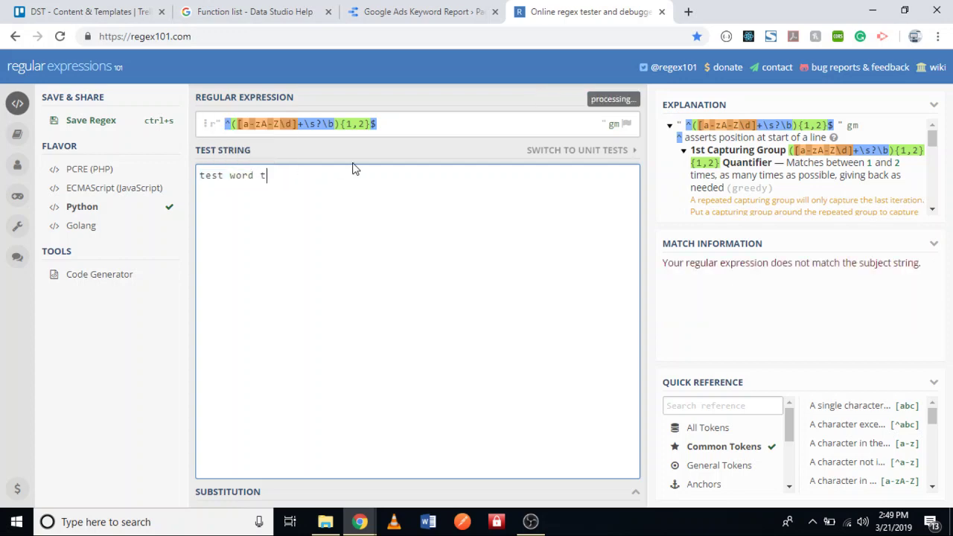
type("hird")
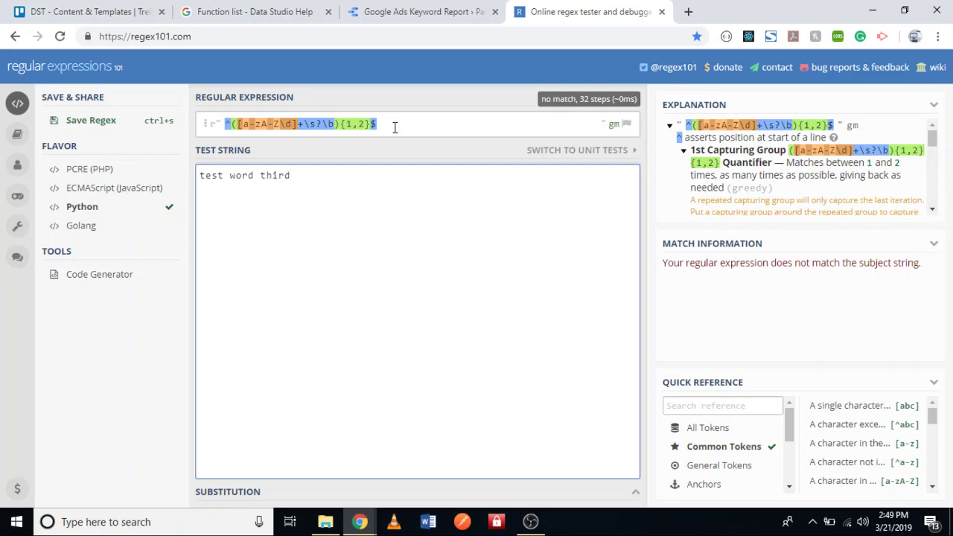
left_click(402, 6)
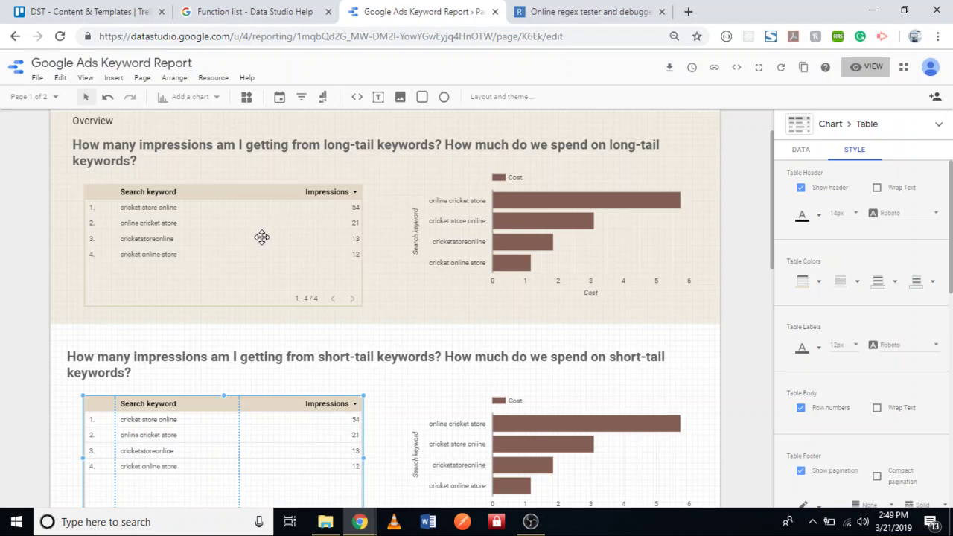
Show the long-tail keywords table's data settings down to its empty Filter section.
left_click(286, 219)
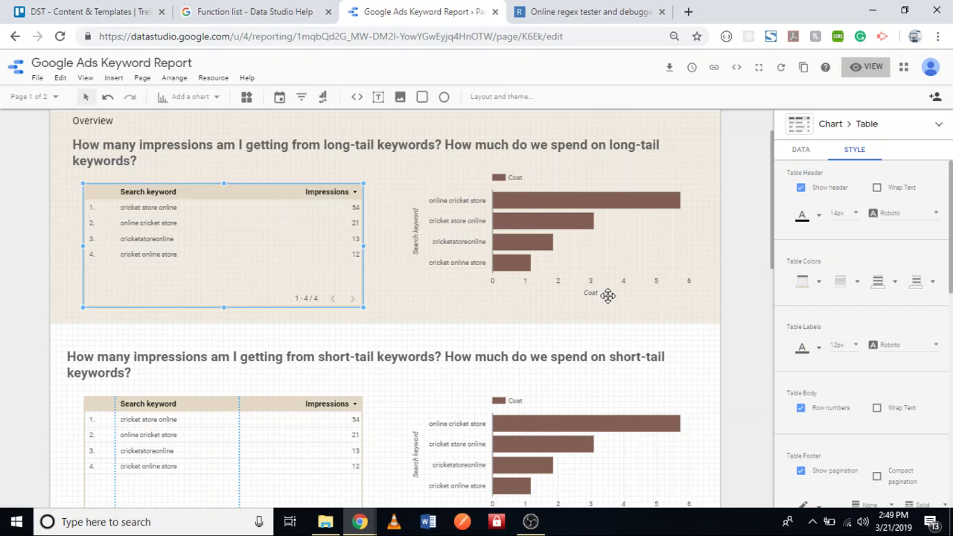
left_click(800, 150)
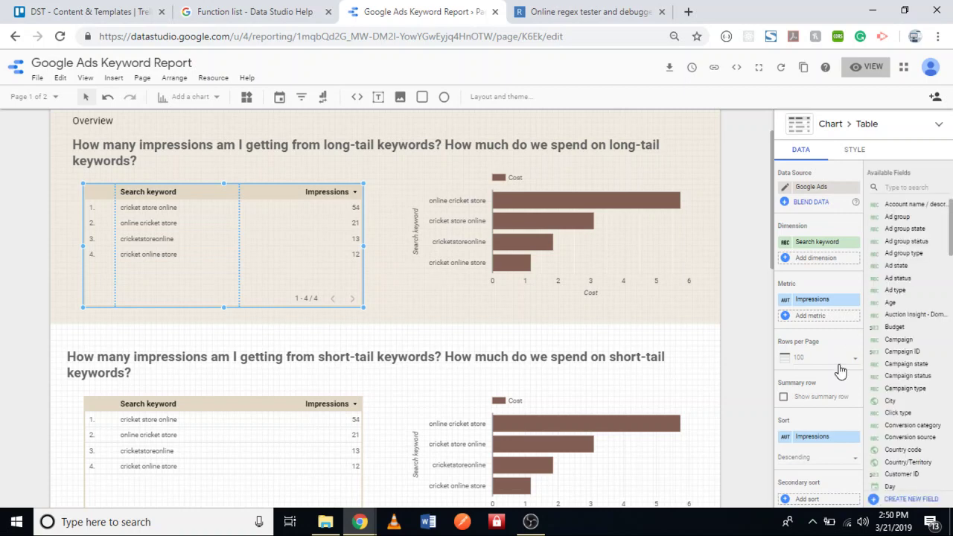
scroll(840, 370, "down", 3)
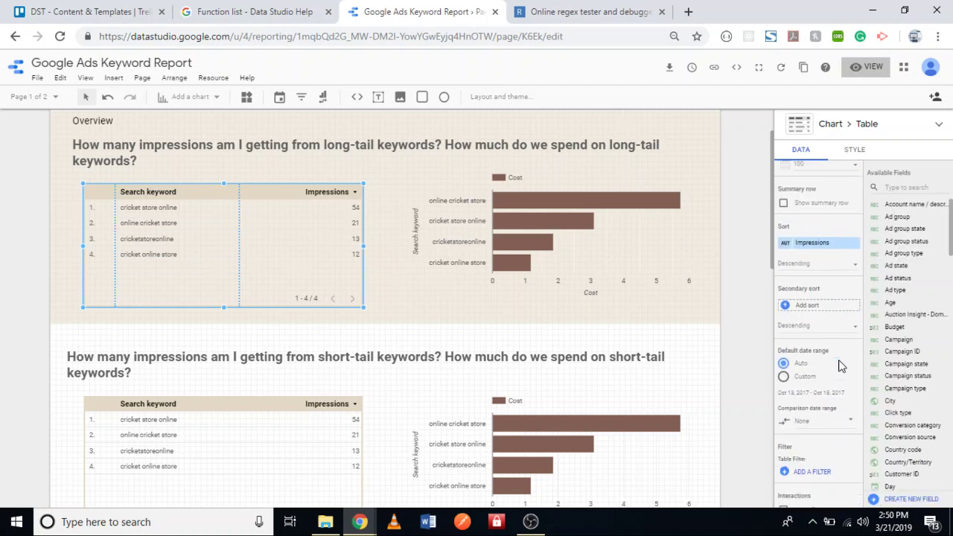
scroll(840, 364, "down", 2)
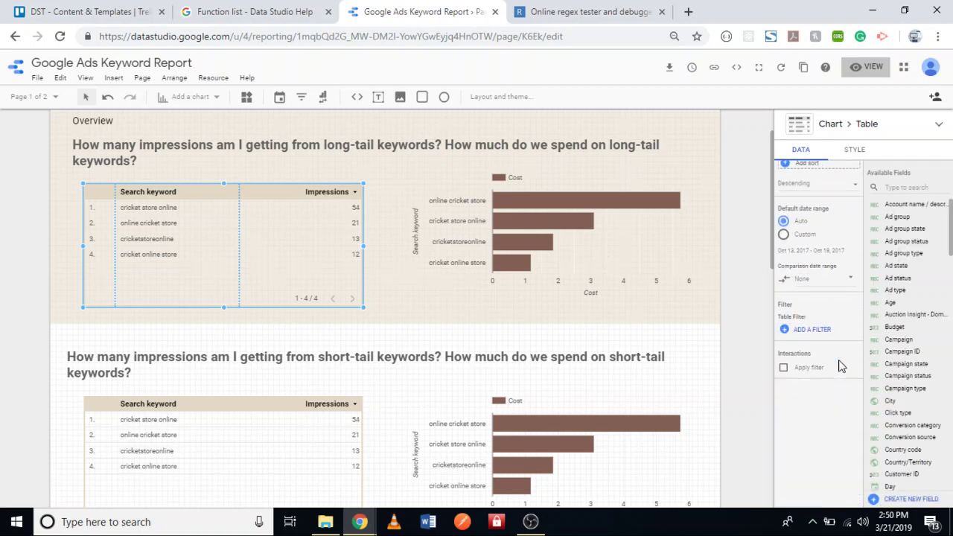
Create a new filter including Search keyword with the RegExp Match condition.
left_click(813, 328)
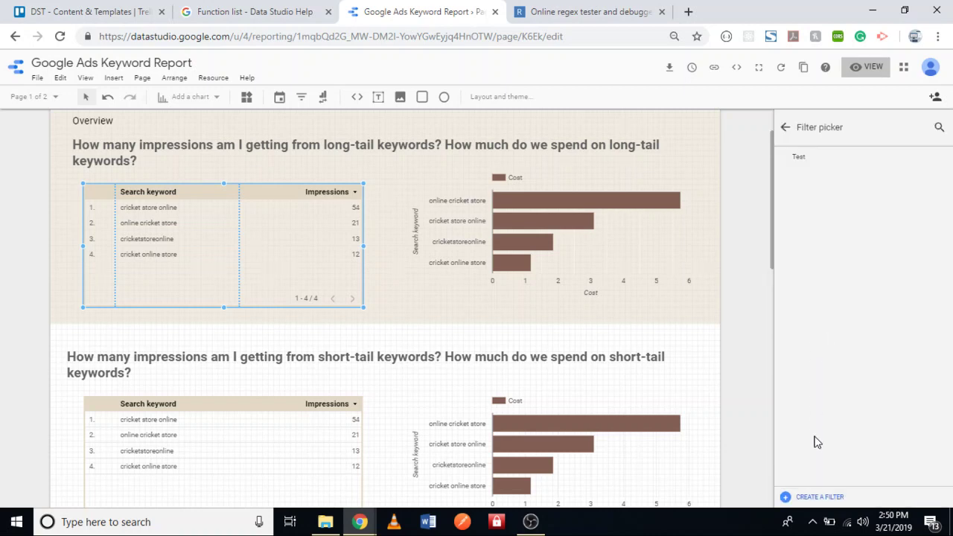
left_click(818, 497)
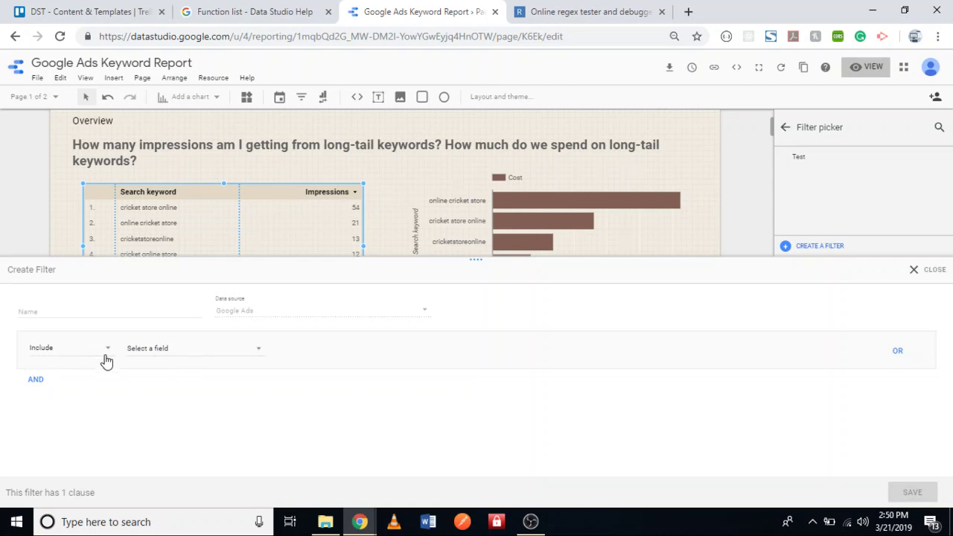
left_click(182, 357)
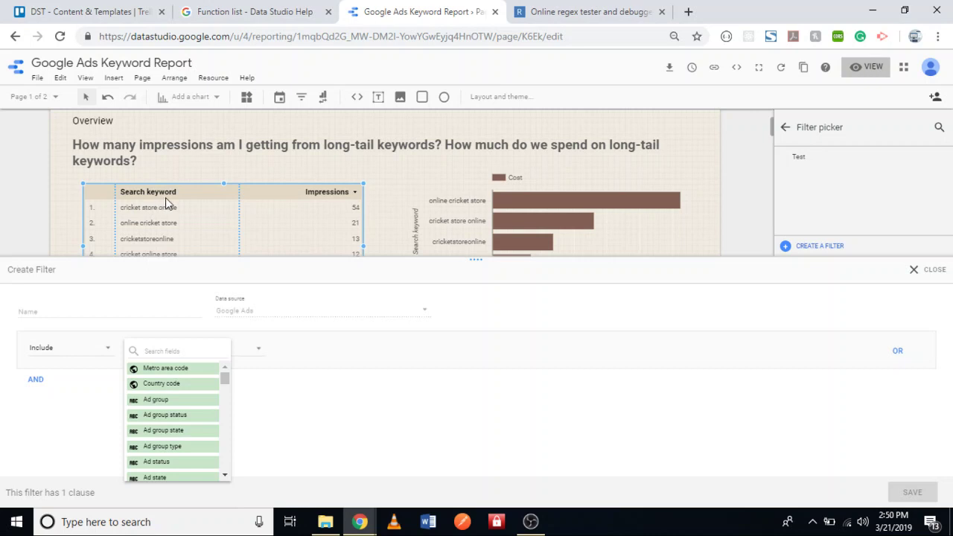
left_click(165, 351)
type("sear")
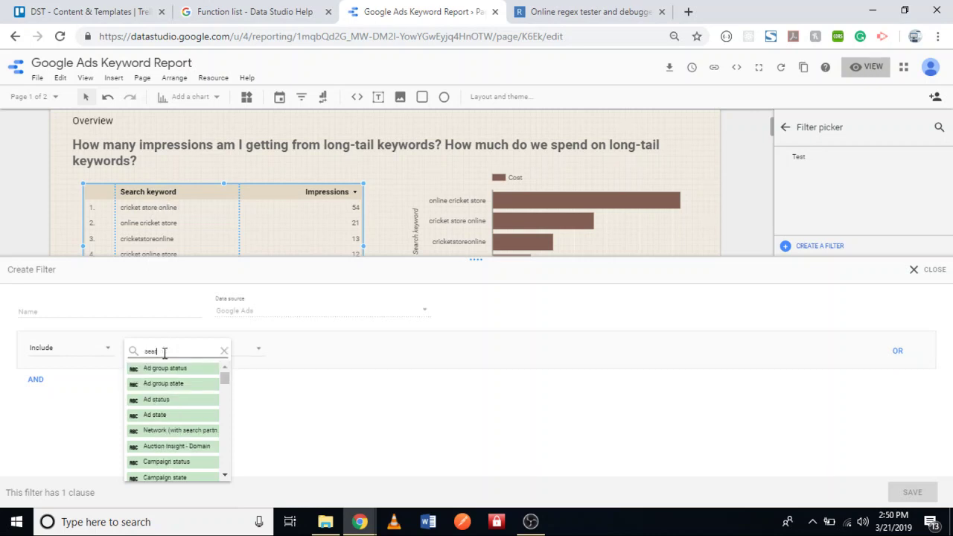
type("ch")
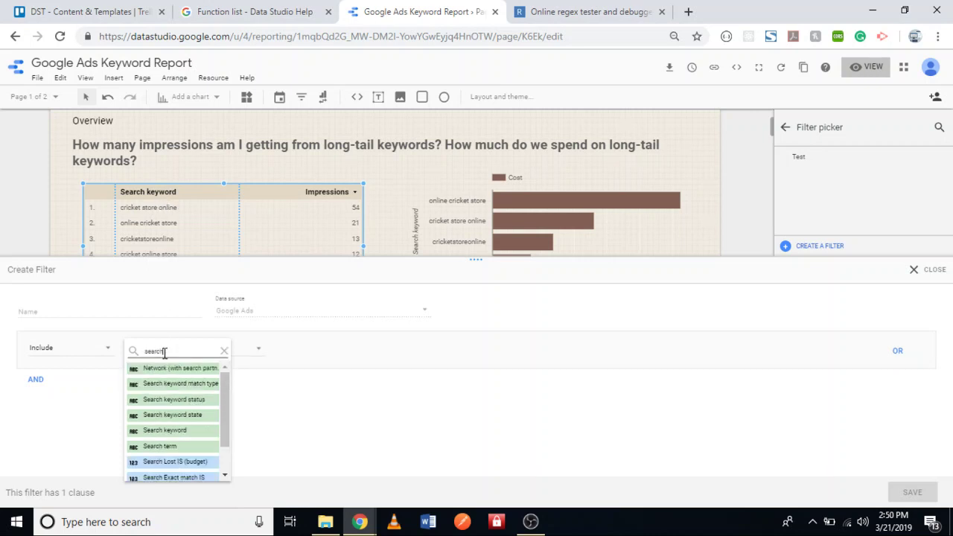
left_click(165, 433)
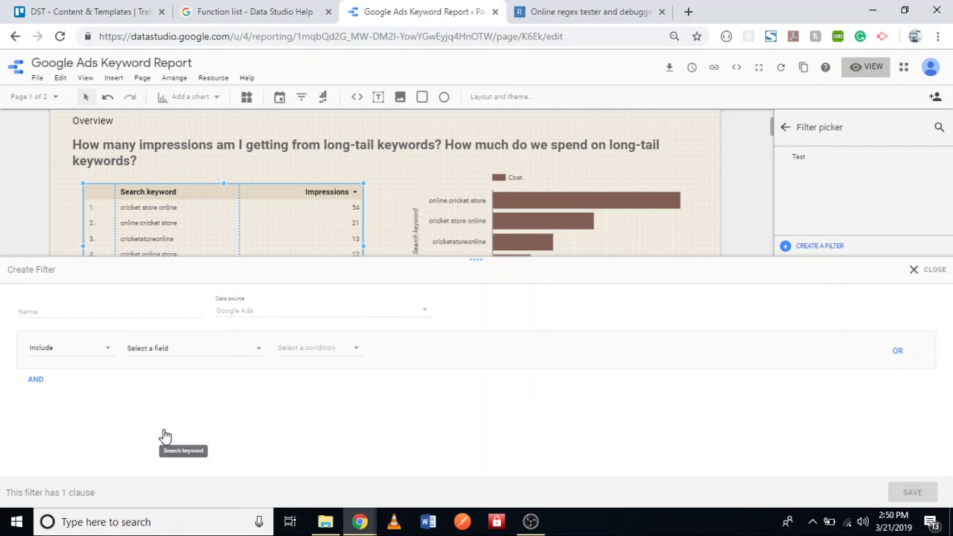
left_click(312, 348)
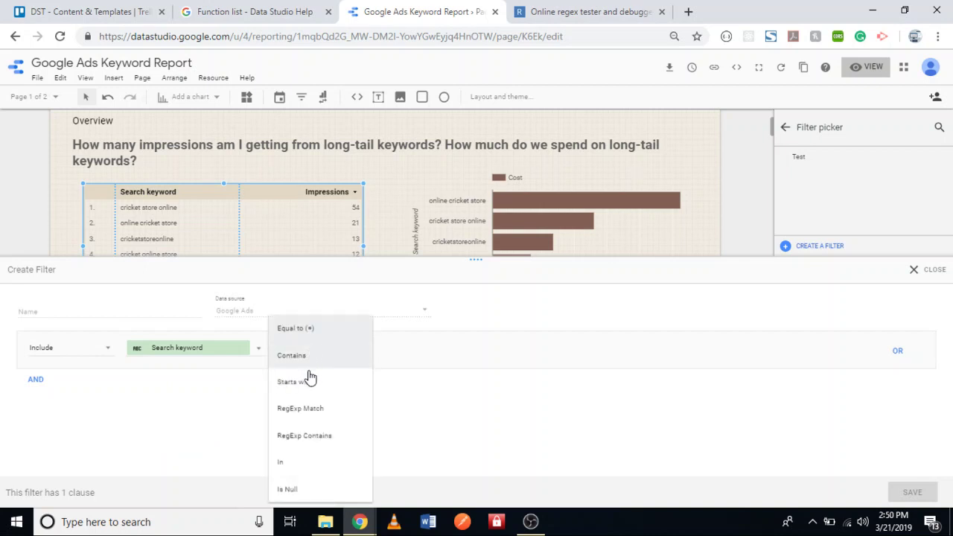
left_click(311, 411)
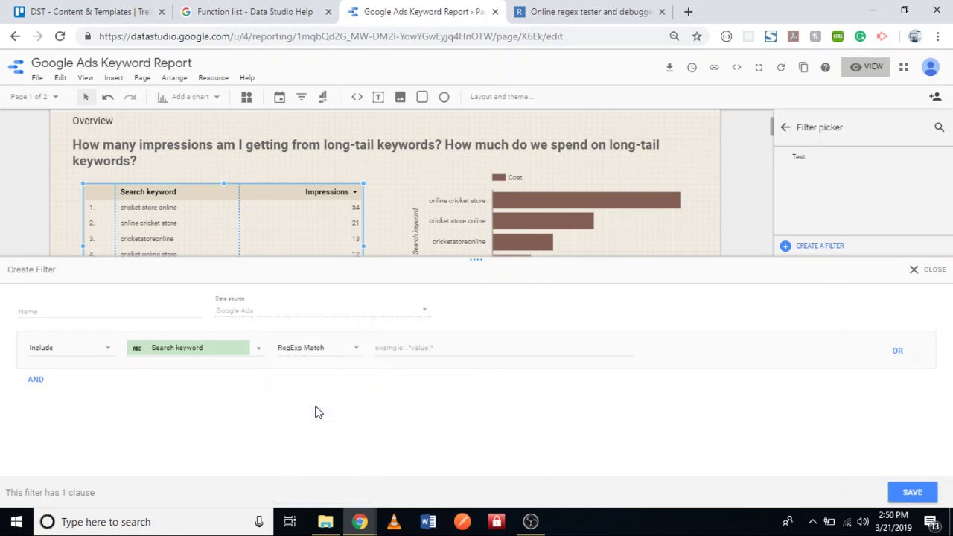
Copy the tested regex ^([a-zA-Z\d]+\s?\b){1,2}$ from regex101 for the filter's pattern.
left_click(388, 347)
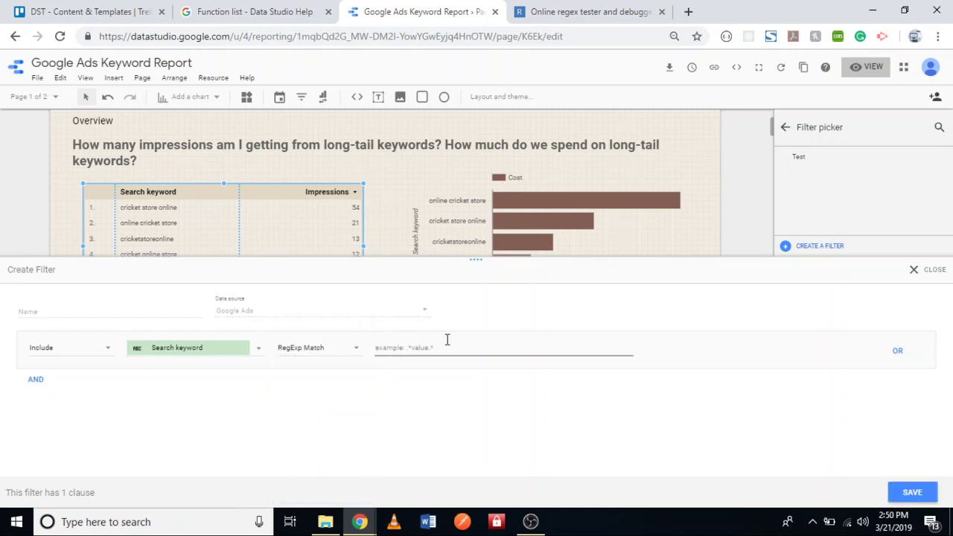
left_click(575, 6)
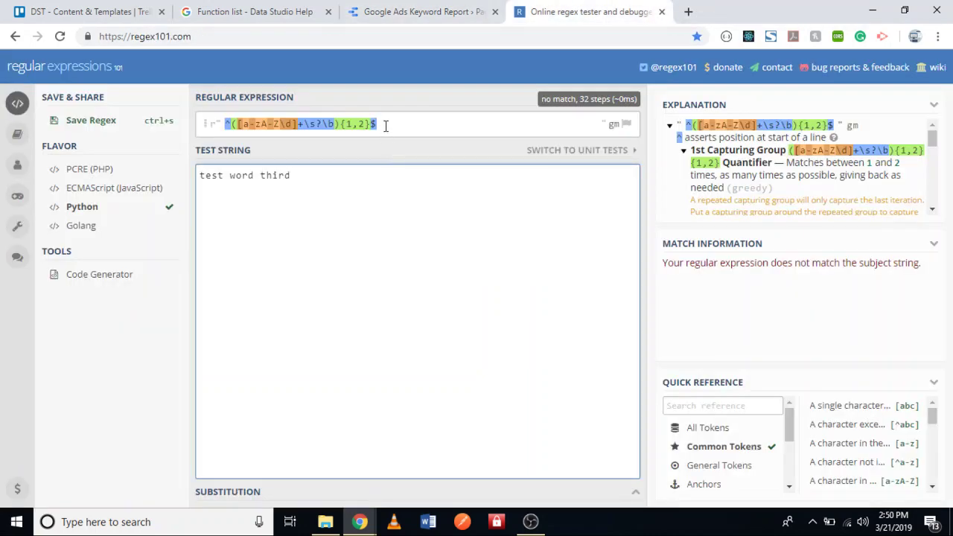
left_click_drag(385, 125, 223, 125)
key("ctrl+c")
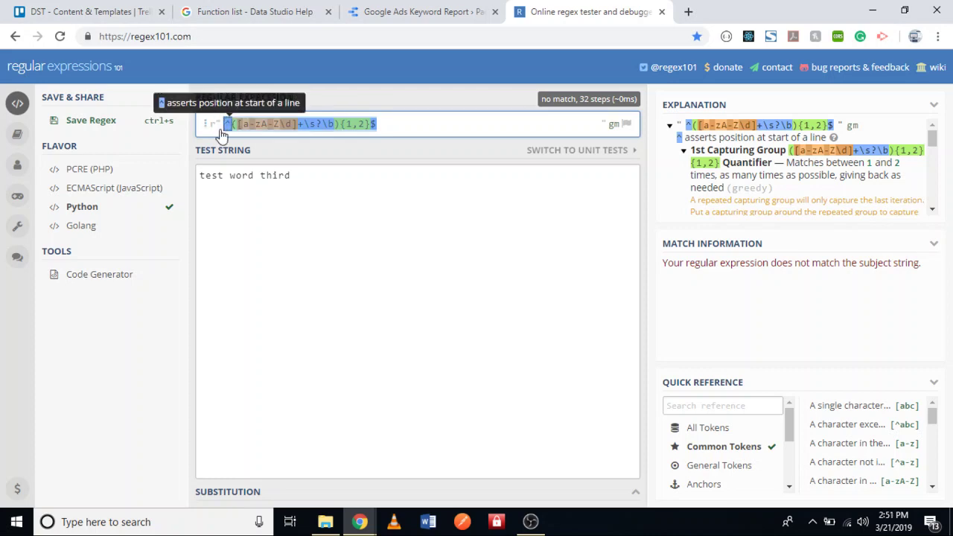
left_click(410, 7)
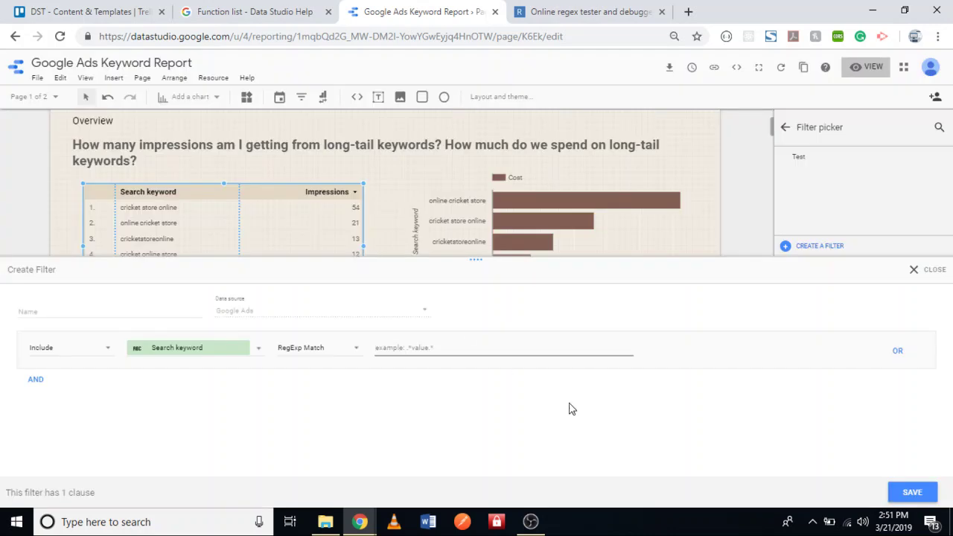
Paste the regex as the filter value and save, leaving only cricketstoreonline with 13 impressions.
left_click(488, 344)
key("ctrl+v")
left_click(913, 493)
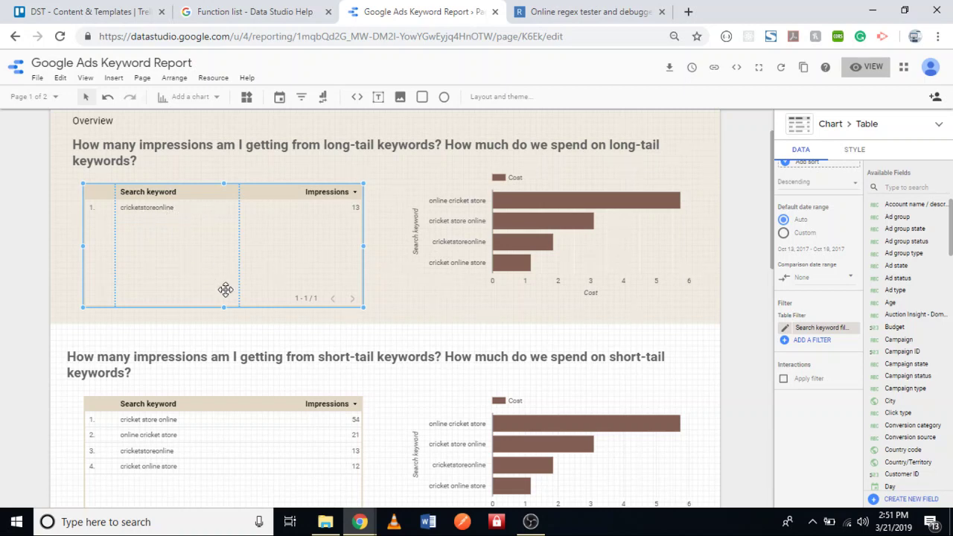
Apply the existing Search keyword filter to the short-tail keywords table.
scroll(225, 290, "down", 2)
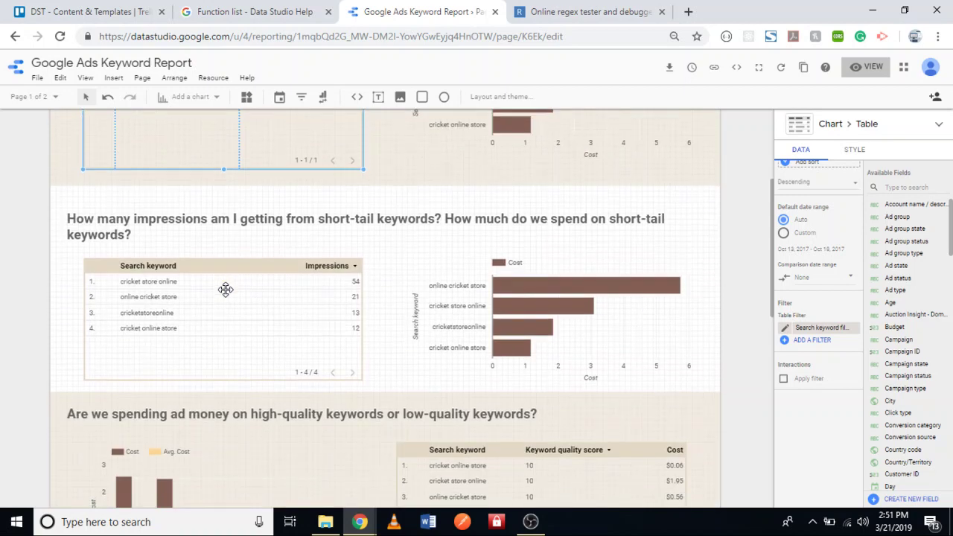
left_click(178, 291)
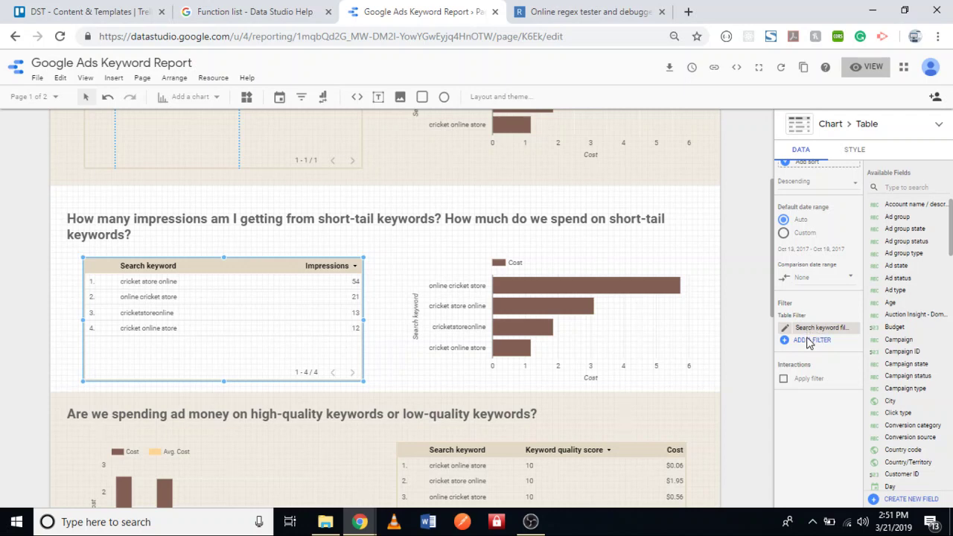
scroll(810, 339, "up", 5)
scroll(810, 336, "down", 5)
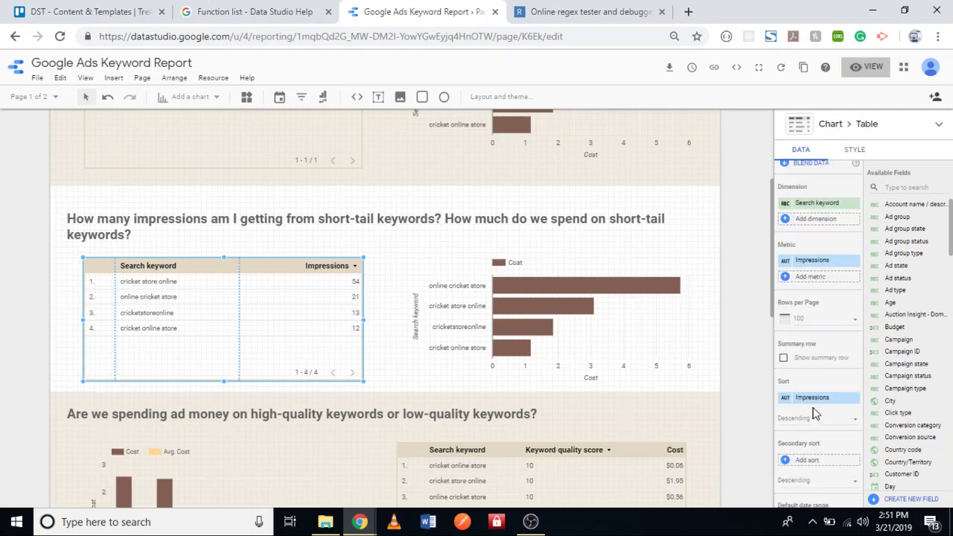
left_click(814, 341)
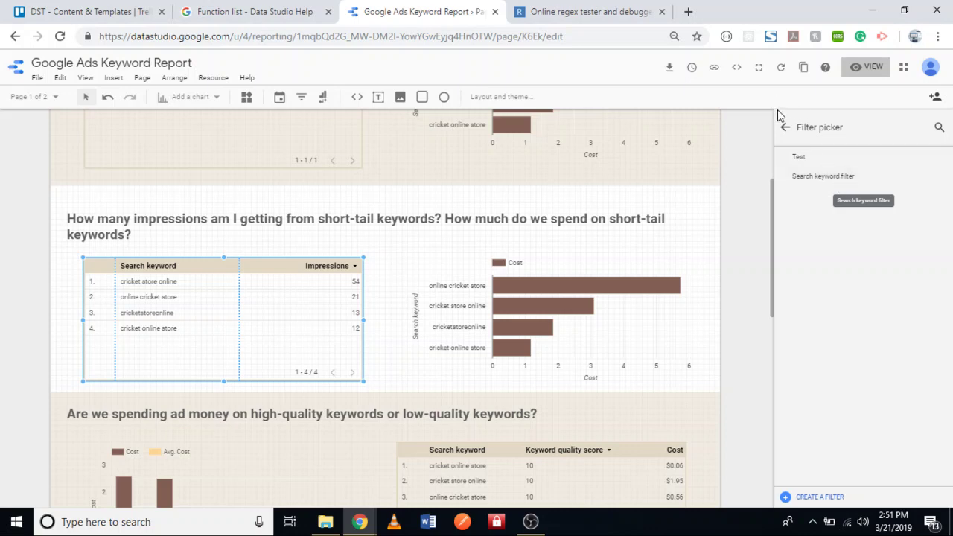
left_click(813, 184)
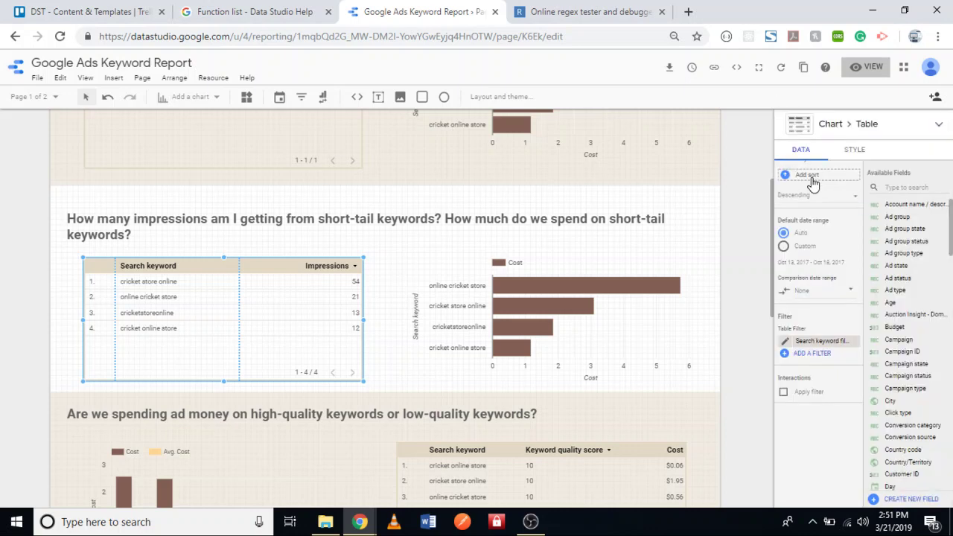
Rename the Search keyword filter to 'Short Tail Keyword' and save it.
left_click(785, 343)
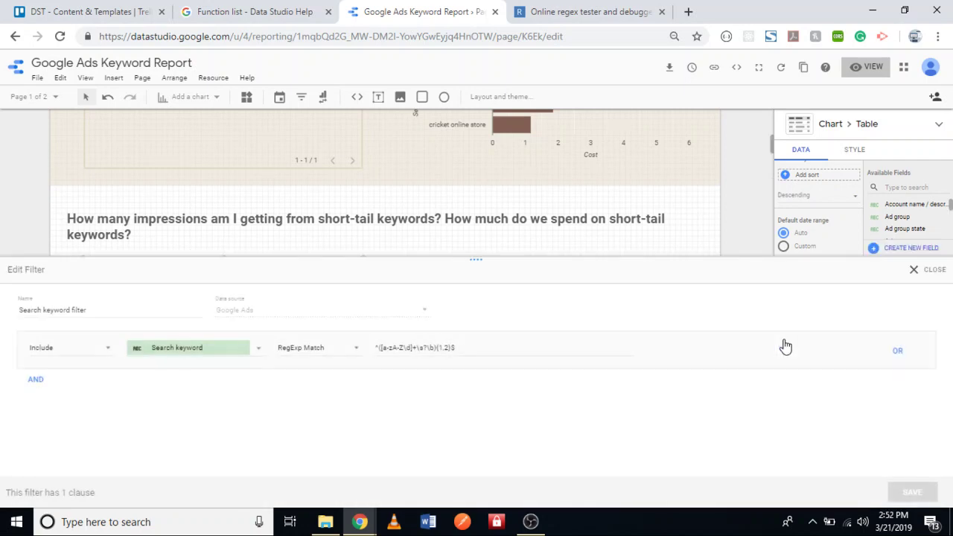
left_click_drag(90, 311, 12, 313)
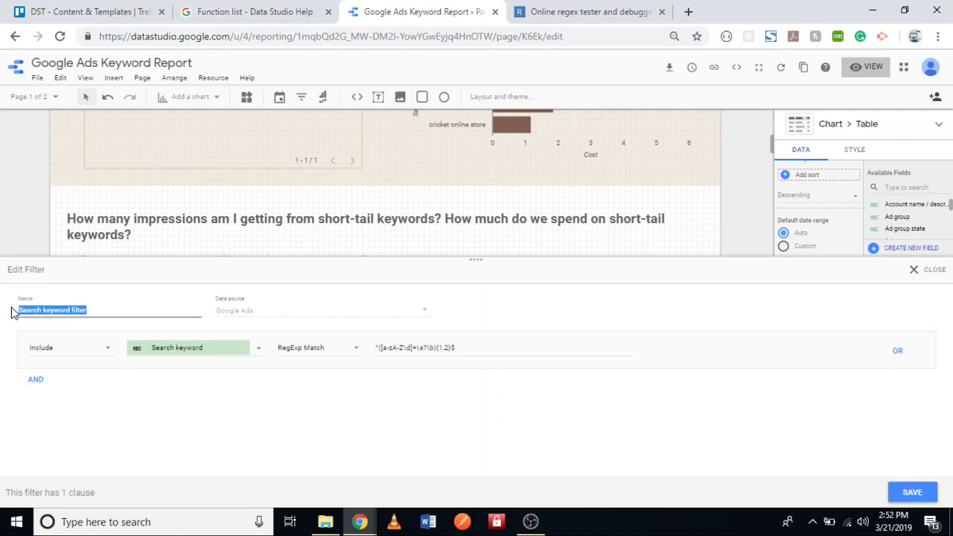
type("Short ")
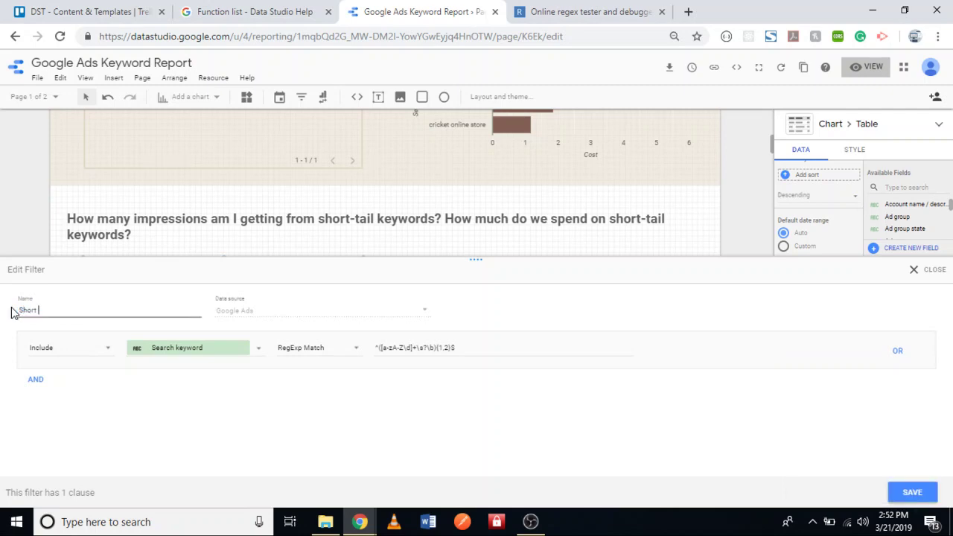
type("Tail Keyword")
left_click(913, 492)
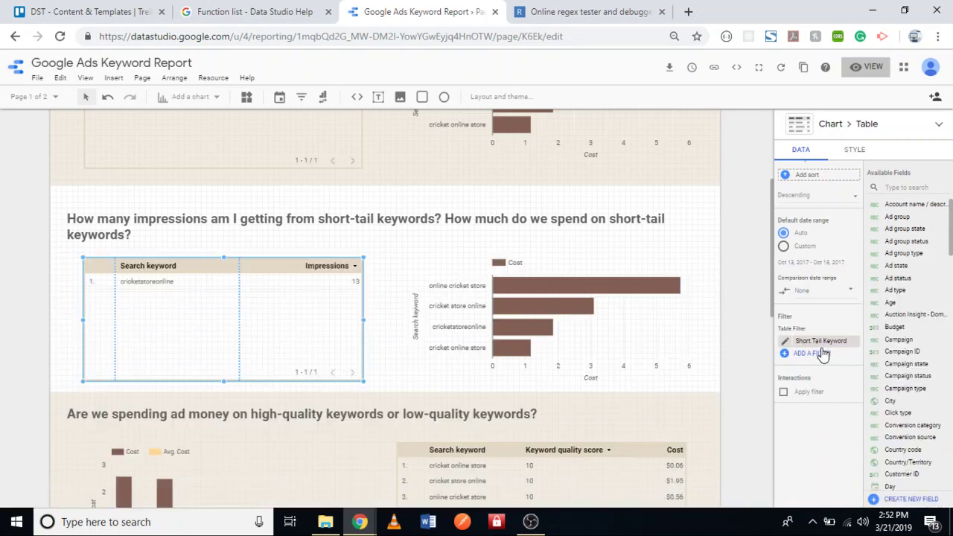
Apply the Short Tail Keyword filter to the short-tail Cost bar chart, leaving one cricketstoreonline bar.
left_click(552, 321)
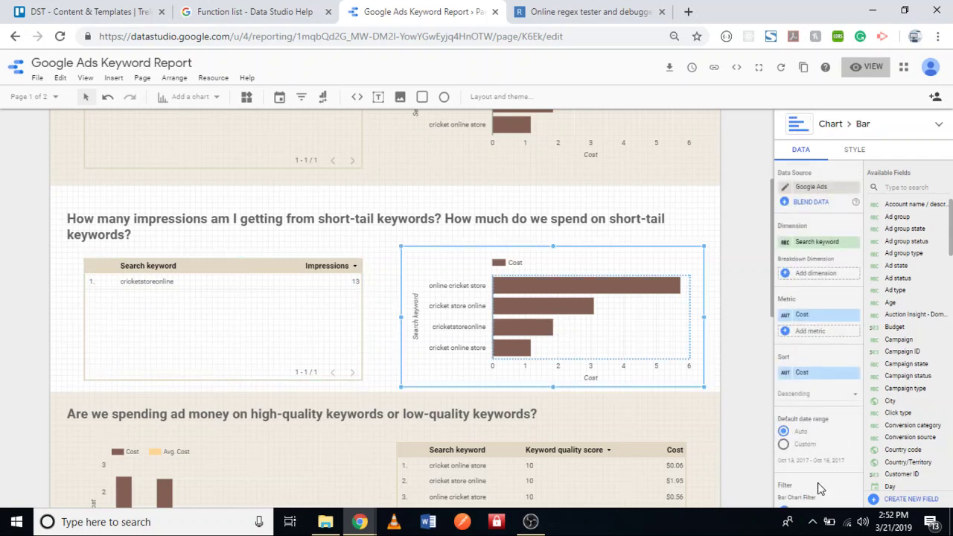
scroll(819, 481, "down", 3)
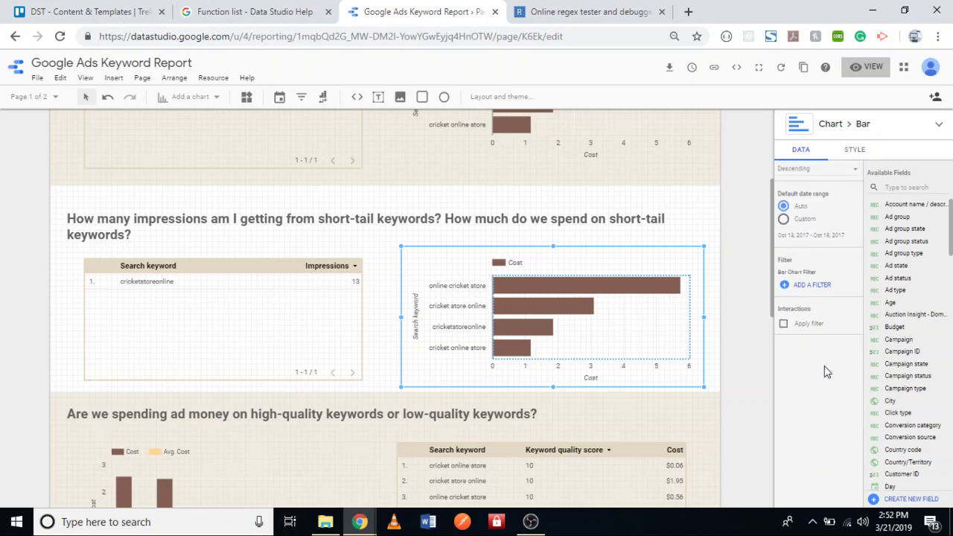
left_click(811, 286)
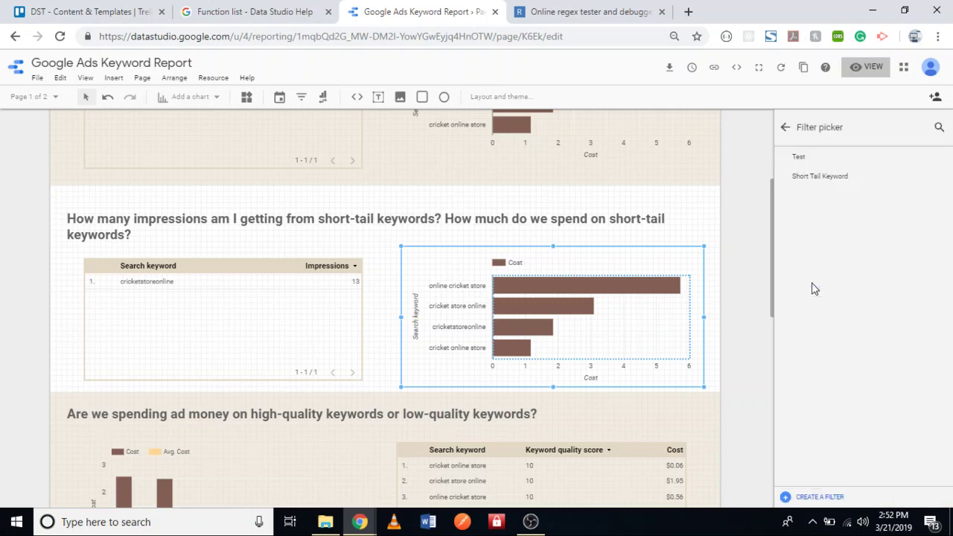
left_click(836, 177)
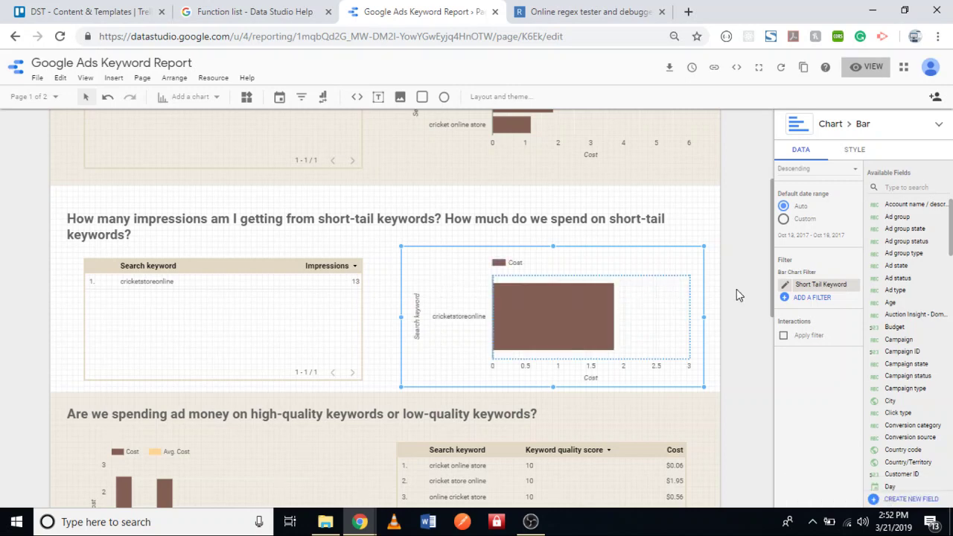
left_click_drag(774, 304, 778, 200)
Remove the Short Tail Keyword filter from the long-tail table and switch to the regex101 tab.
left_click(283, 294)
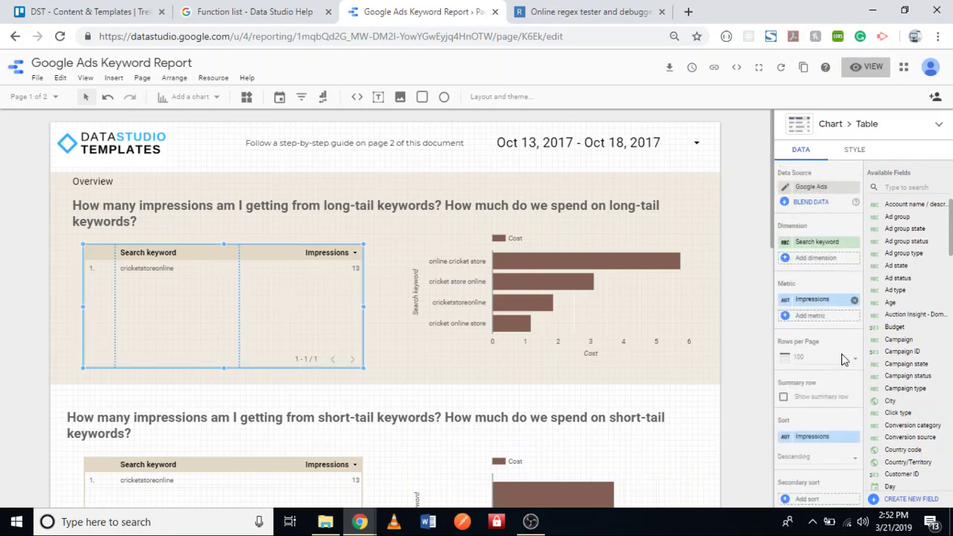
scroll(842, 363, "down", 5)
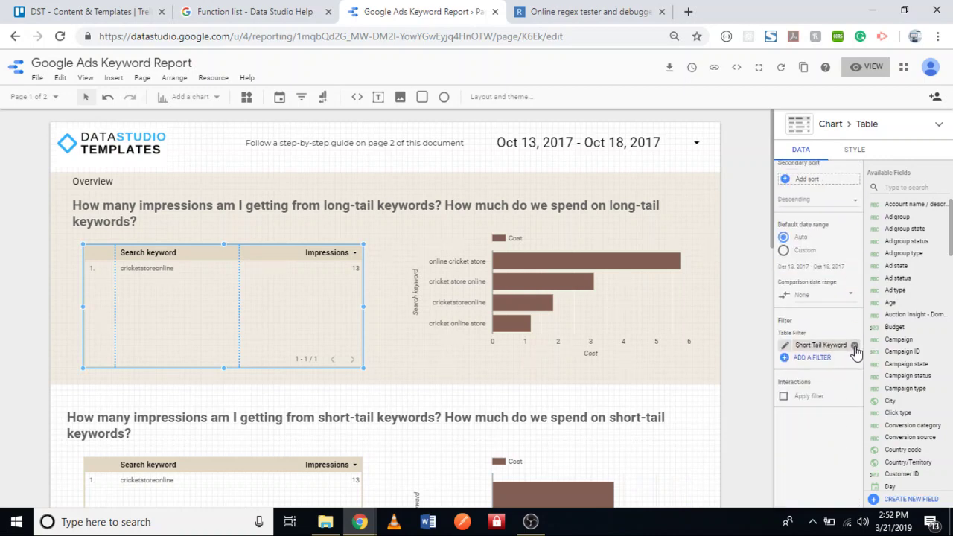
left_click(855, 347)
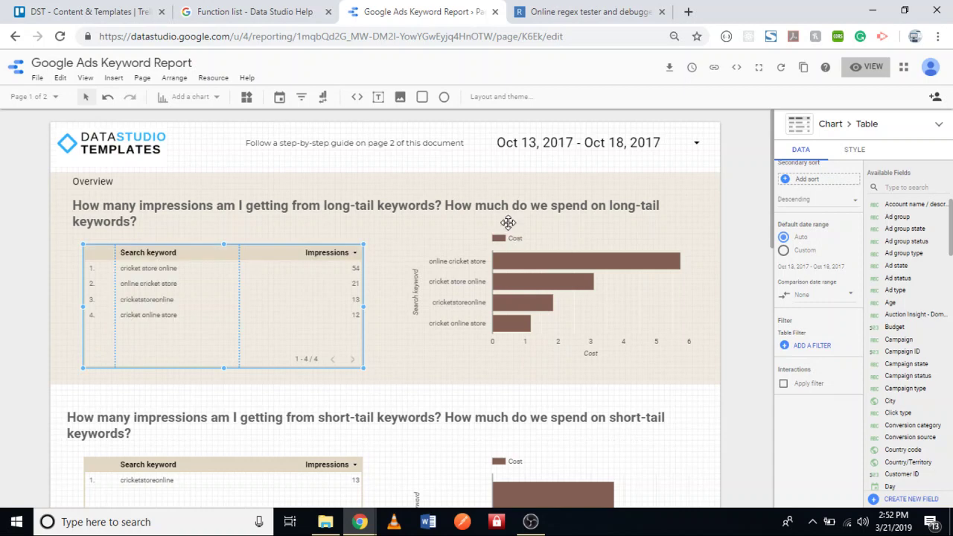
left_click(568, 8)
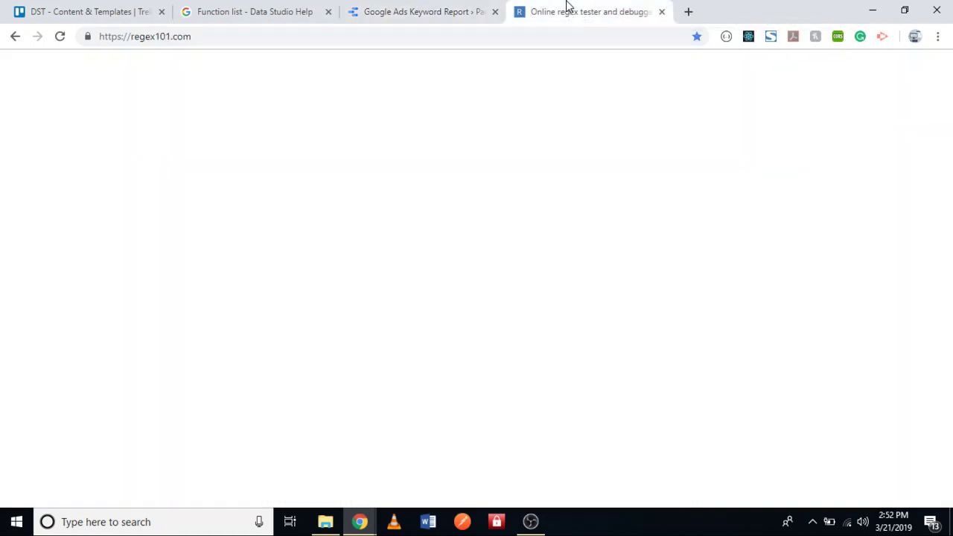
Change the regex repeat count from {1,2} to {3,} in regex101.
left_click(365, 123)
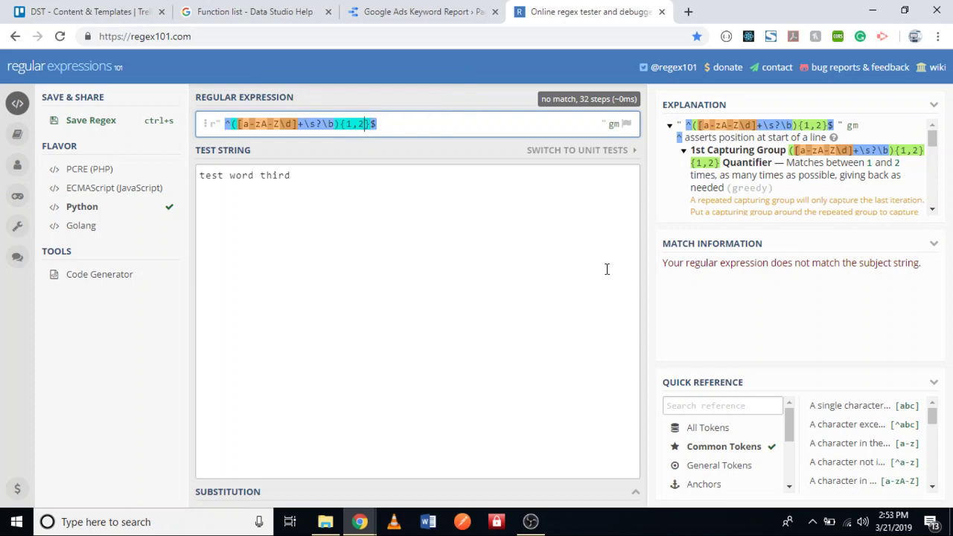
key("BackSpace")
key("BackSpace")
key("BackSpace")
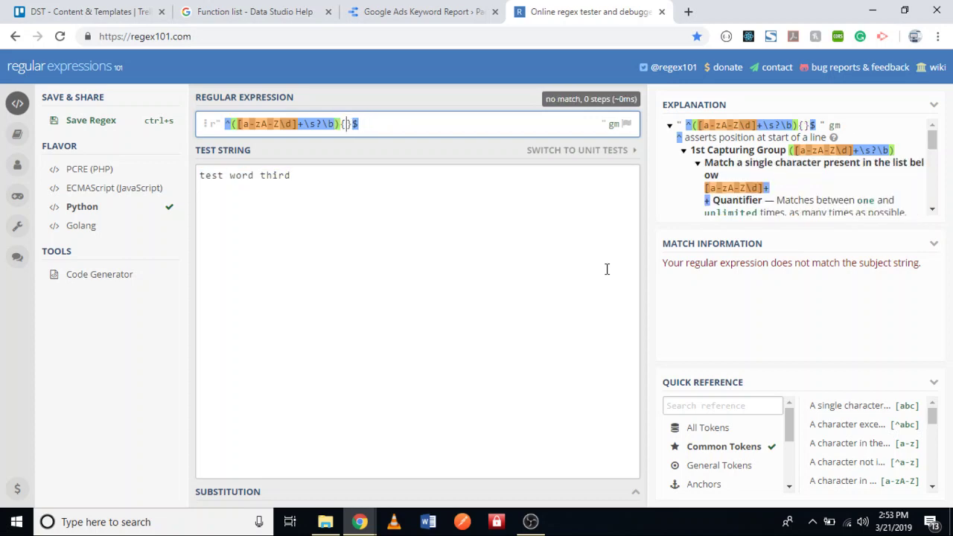
type("3,")
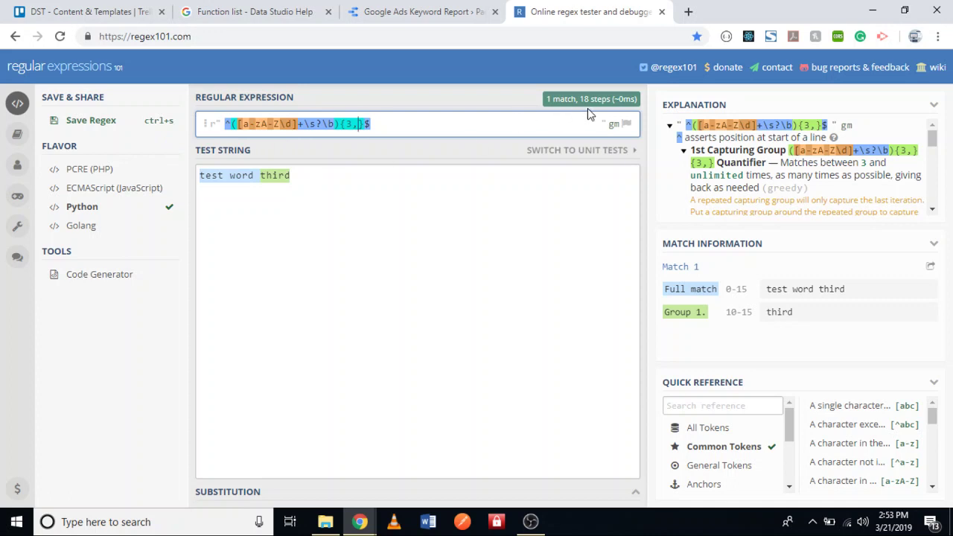
Trim the test string to 'test word' and select the full regex ^([a-zA-Z\d]+\s?\b){3,}$.
left_click(304, 178)
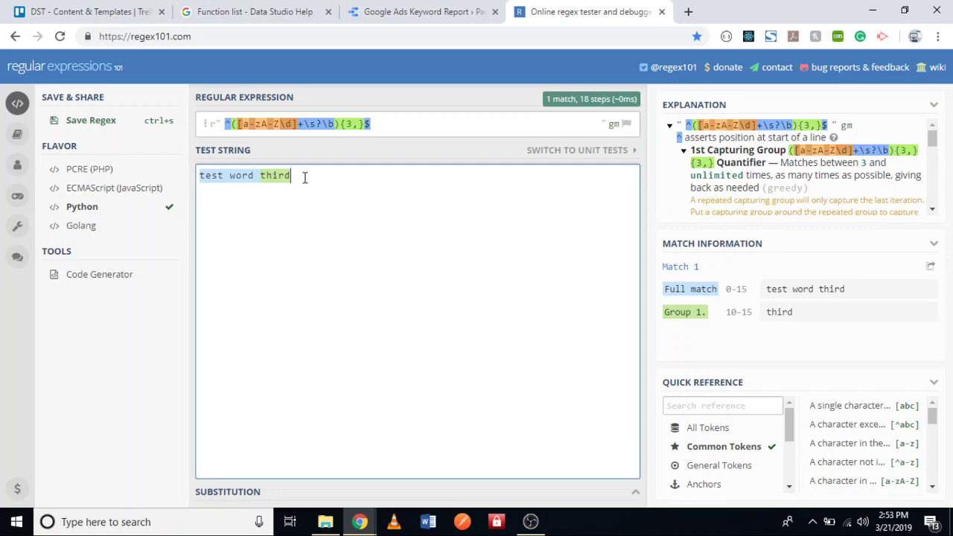
key("BackSpace")
key("BackSpace")
key("BackSpace")
key("BackSpace")
key("BackSpace")
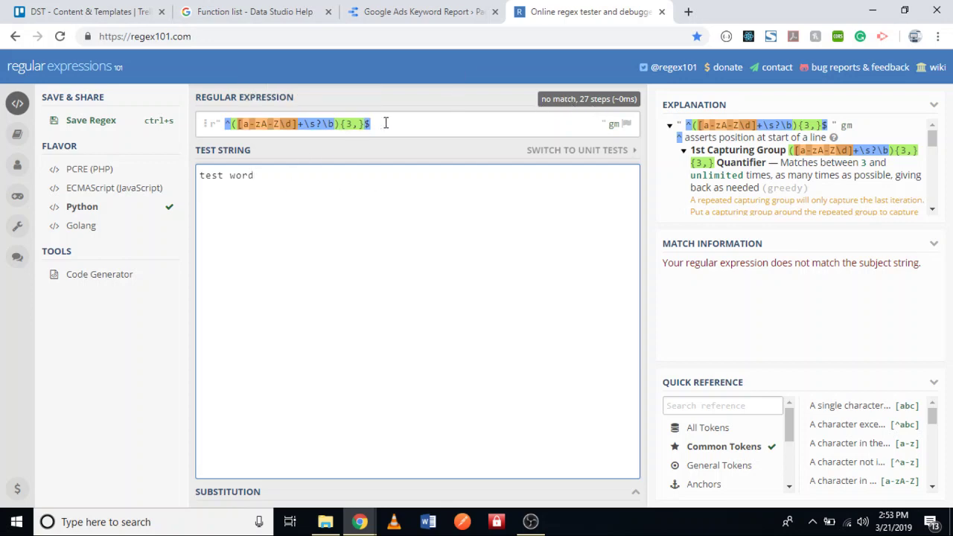
left_click_drag(385, 123, 233, 127)
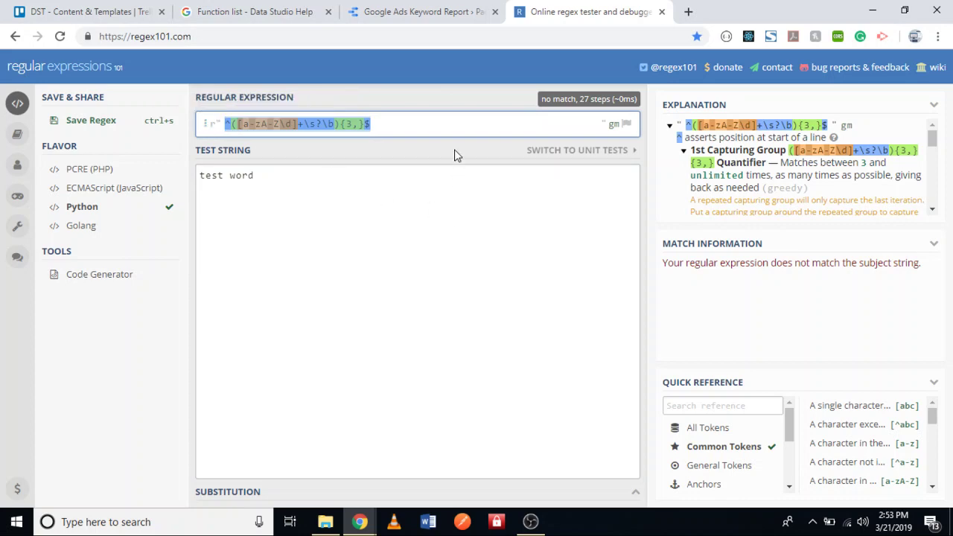
left_click(428, 9)
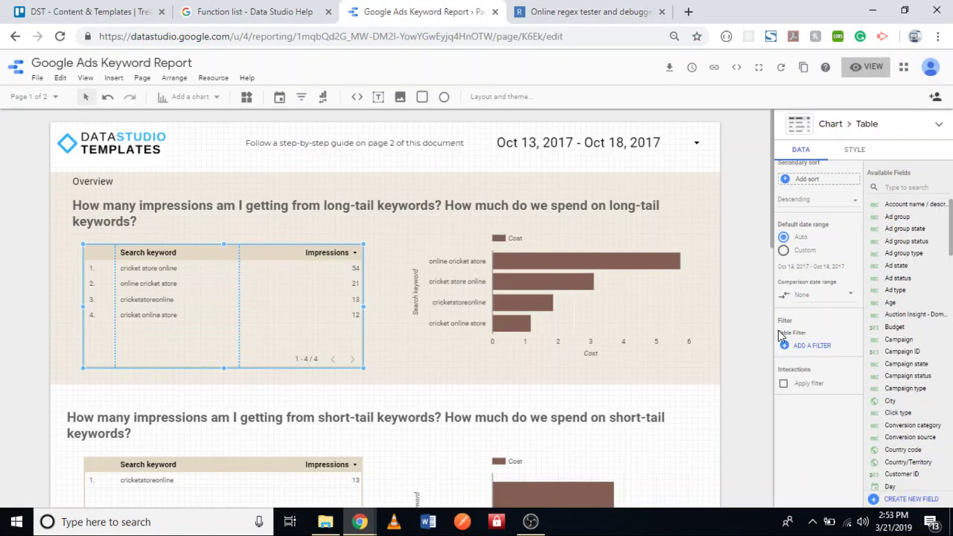
Create a Long Tail Keywords filter on Search keyword with RegExp Match ^([a-zA-Z\d]+\s?\b){3,}$.
left_click(810, 347)
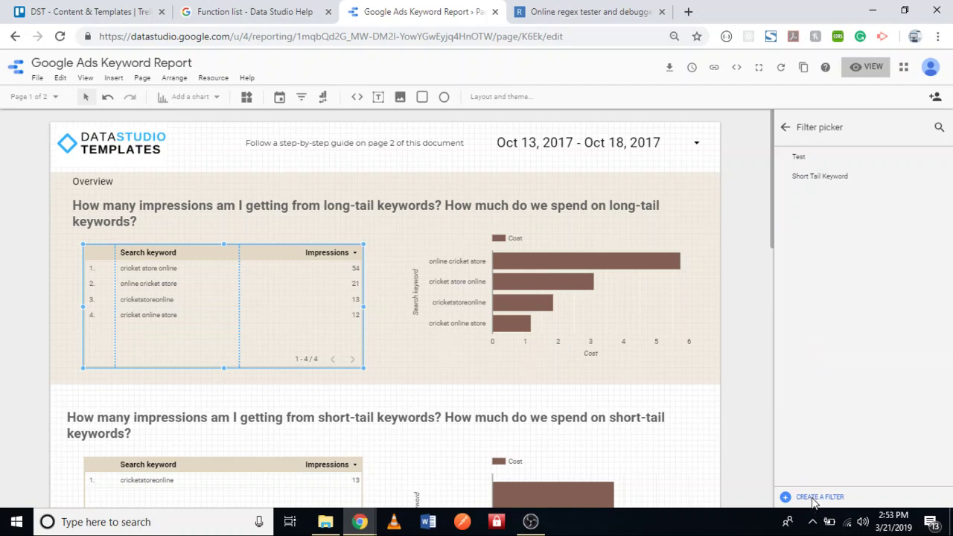
left_click(813, 498)
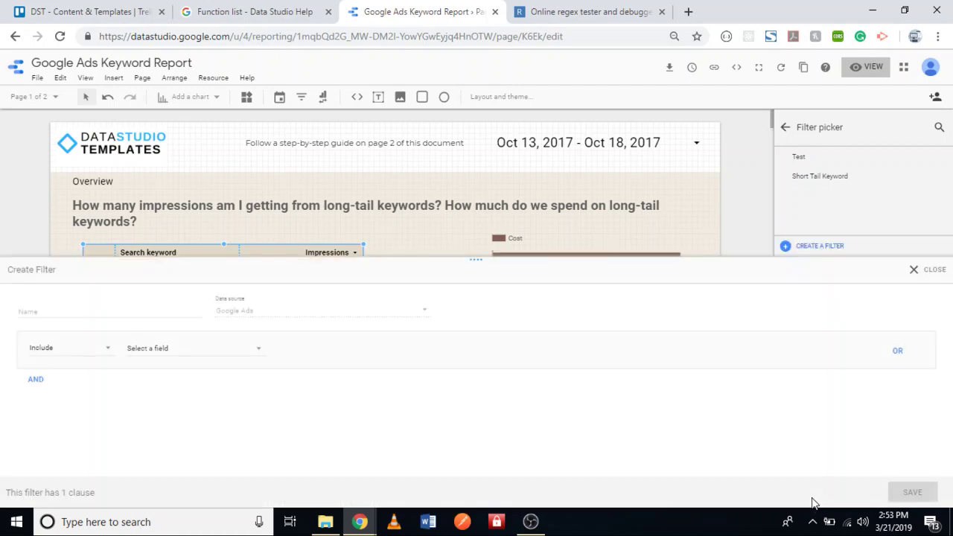
left_click(58, 306)
type("Long Tail Keywords")
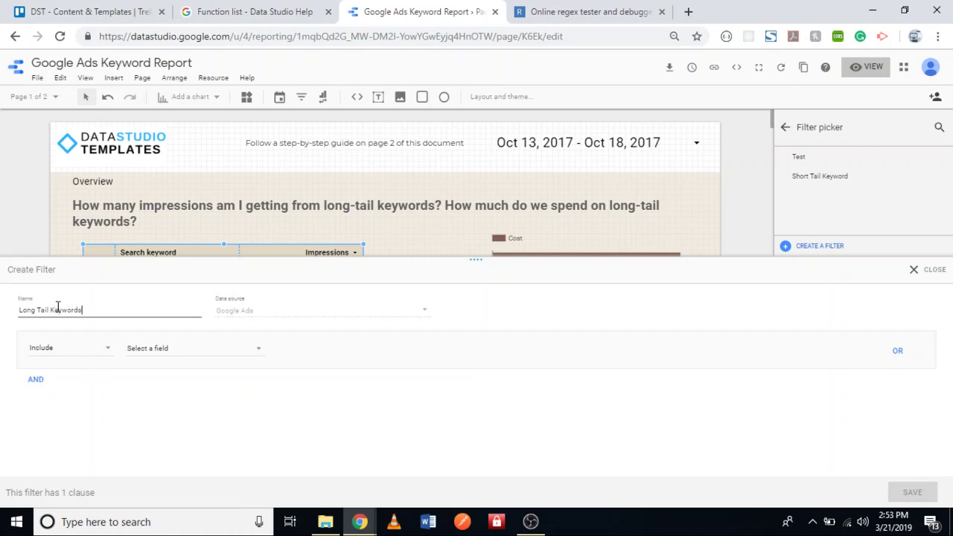
left_click(159, 353)
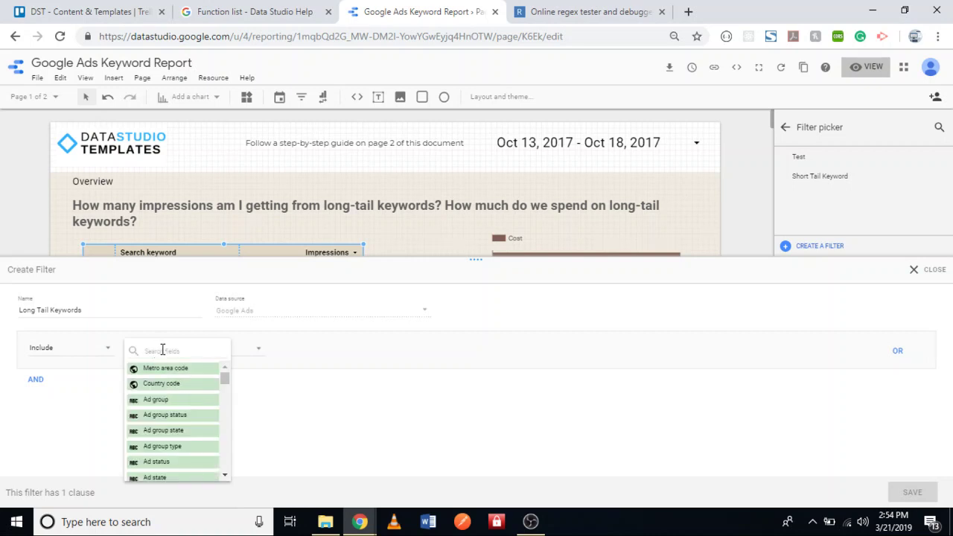
type("s")
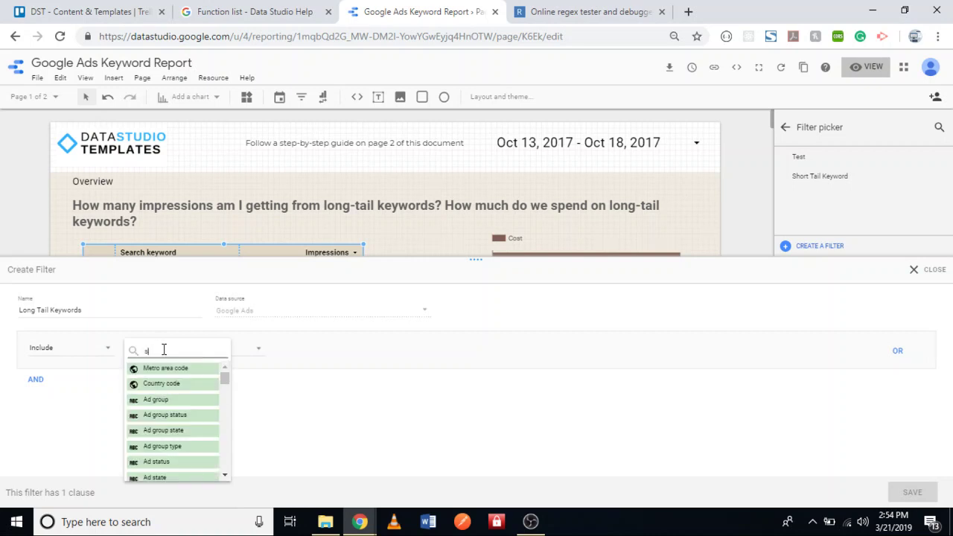
type("earch")
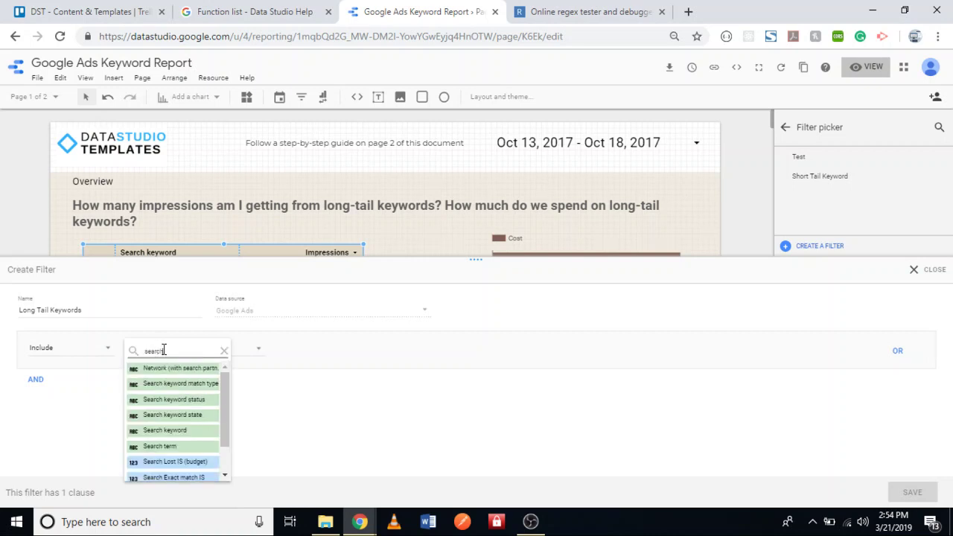
left_click(188, 434)
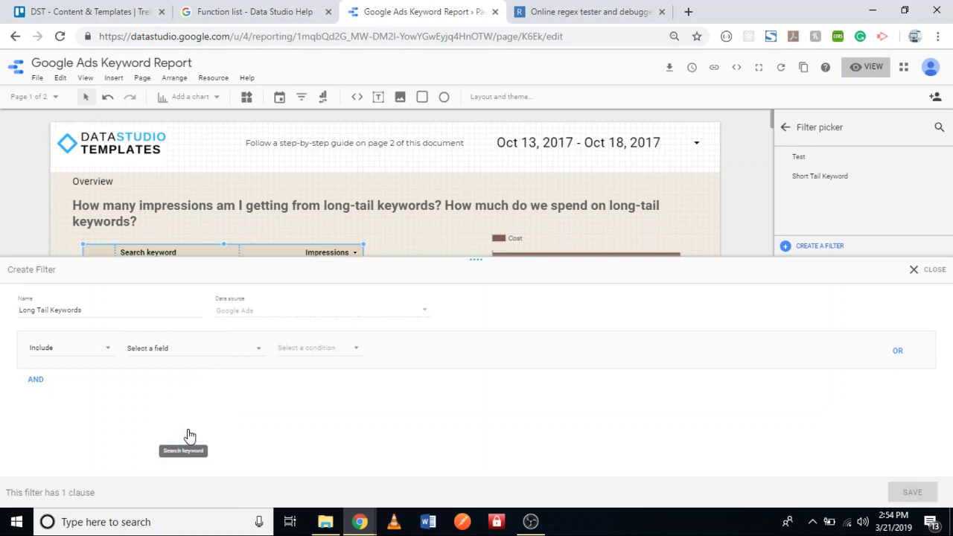
left_click(318, 351)
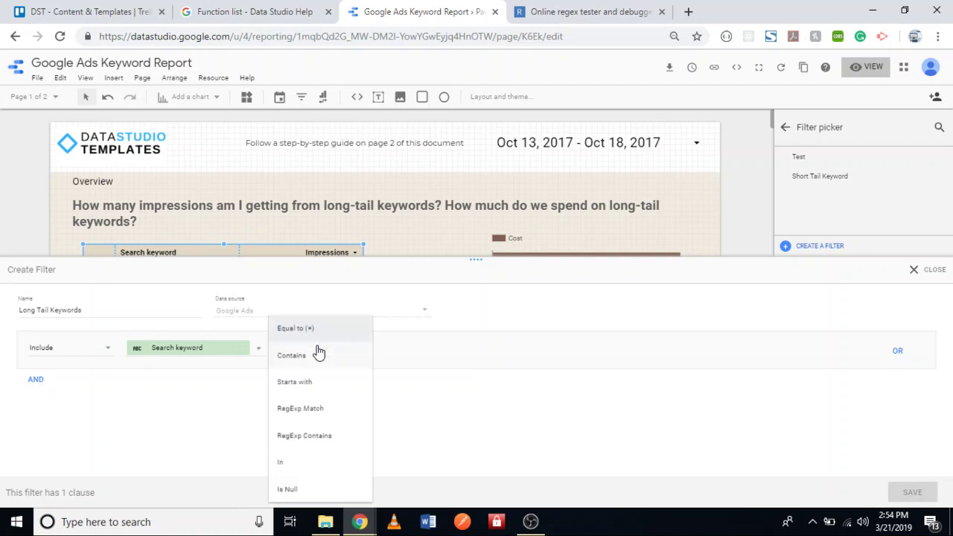
left_click(312, 411)
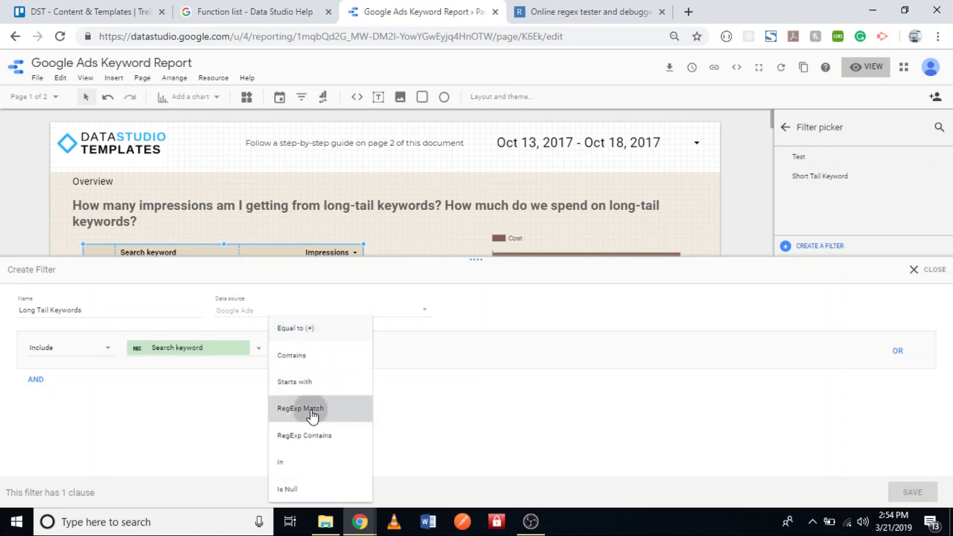
left_click(400, 347)
type("^([a-zA-Z\\d]+\\s?\\b){3,}$")
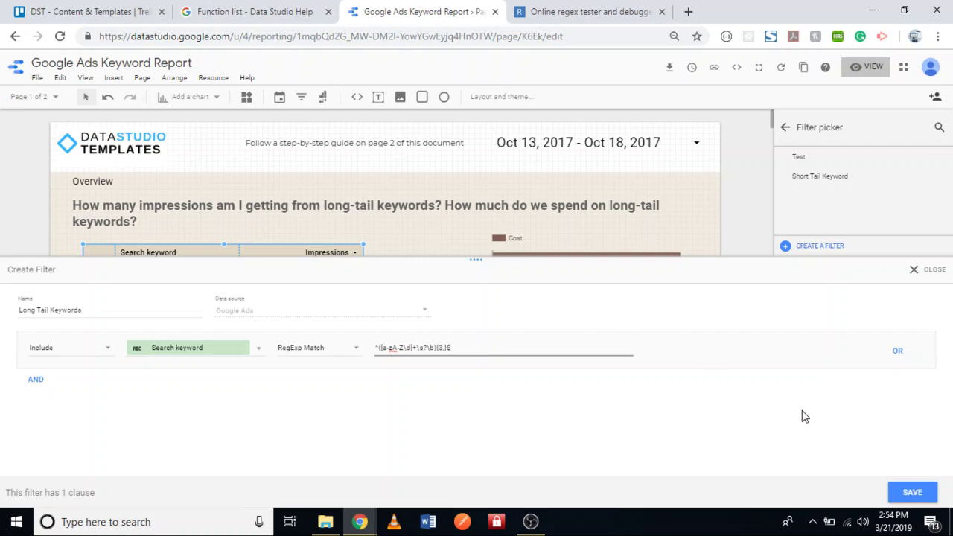
Save the Long Tail Keywords filter and apply it to the long-tail Cost bar chart too.
left_click(912, 493)
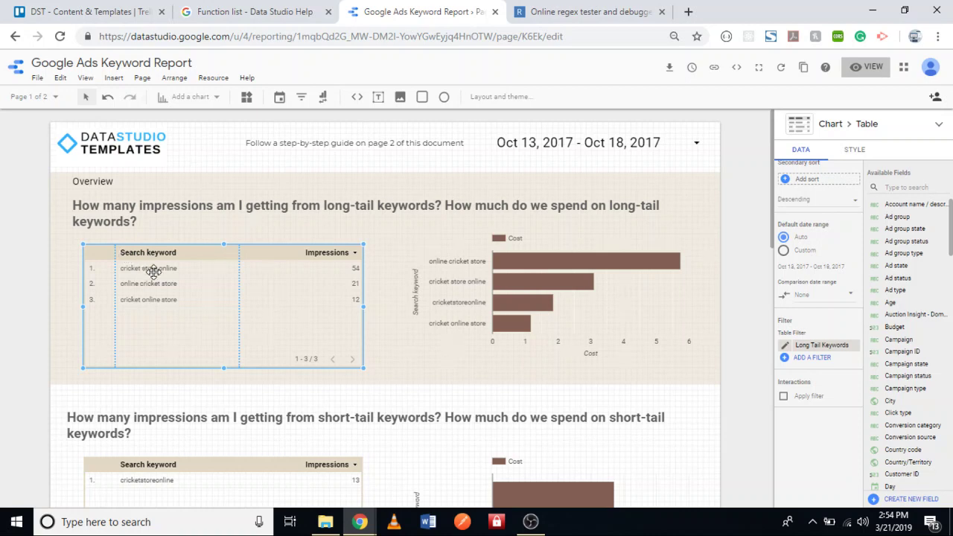
left_click(572, 295)
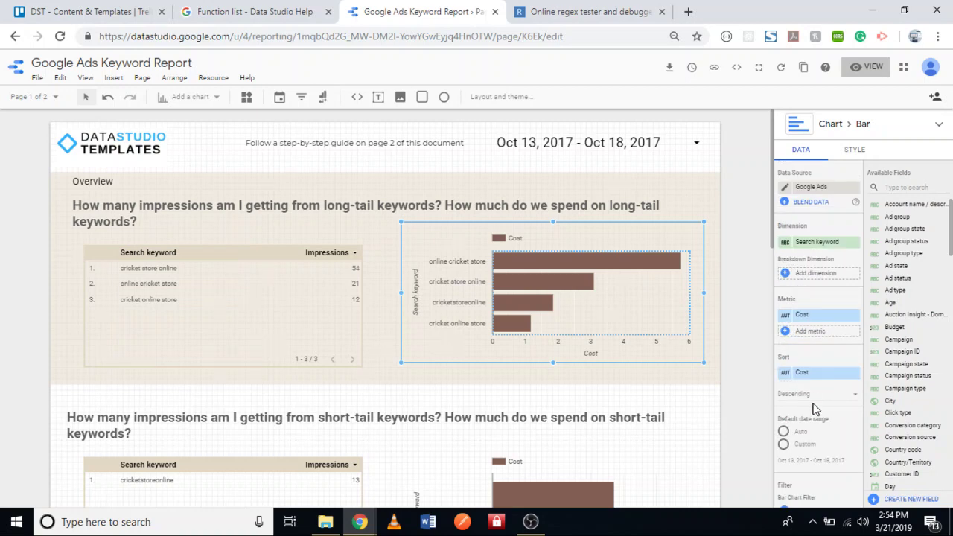
scroll(813, 408, "down", 3)
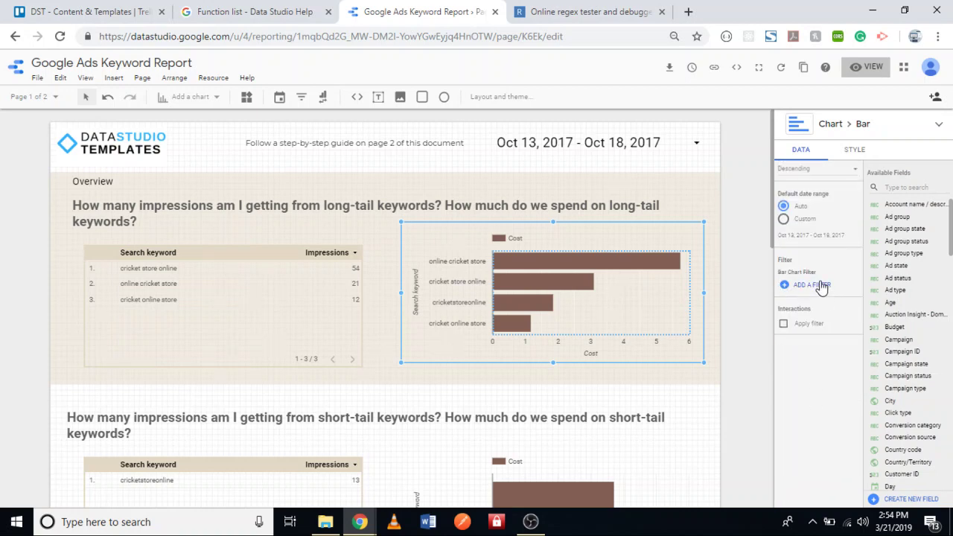
left_click(814, 288)
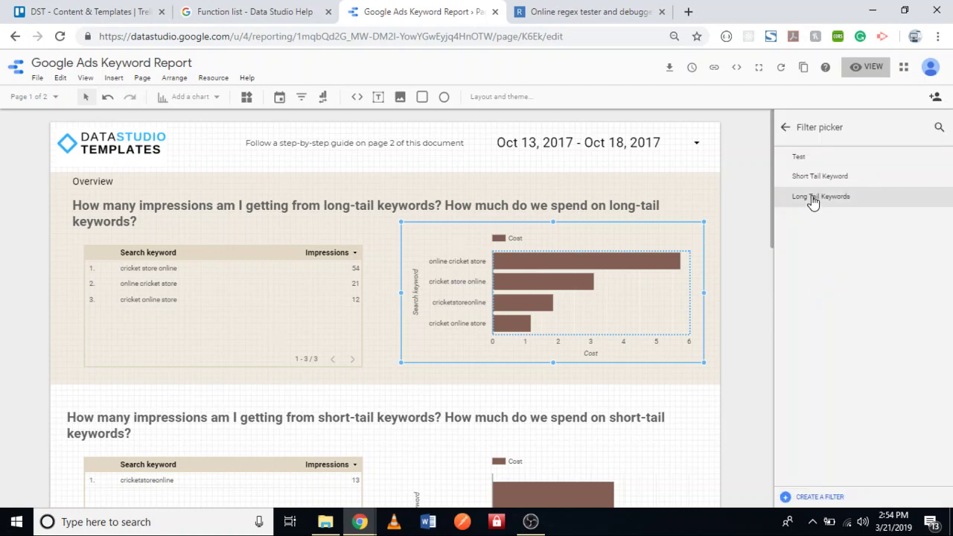
left_click(813, 198)
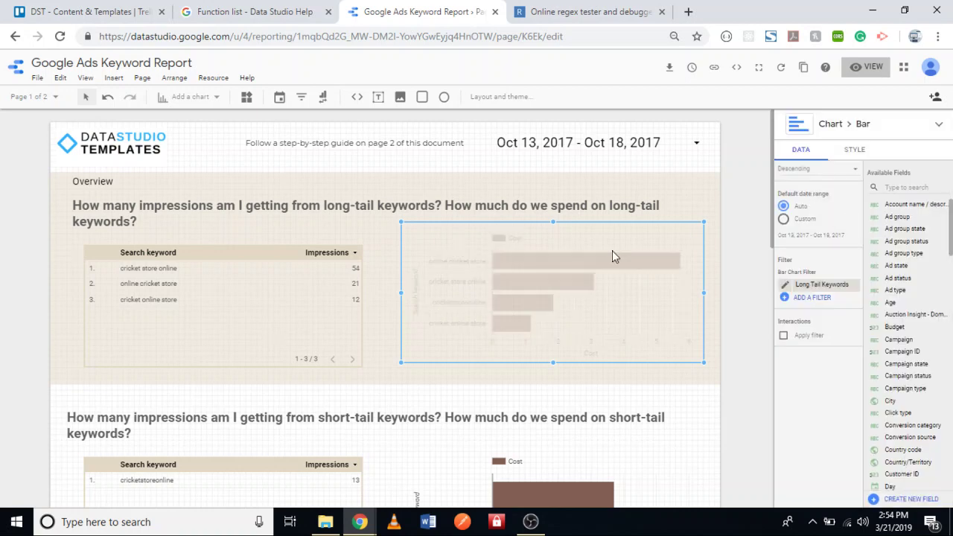